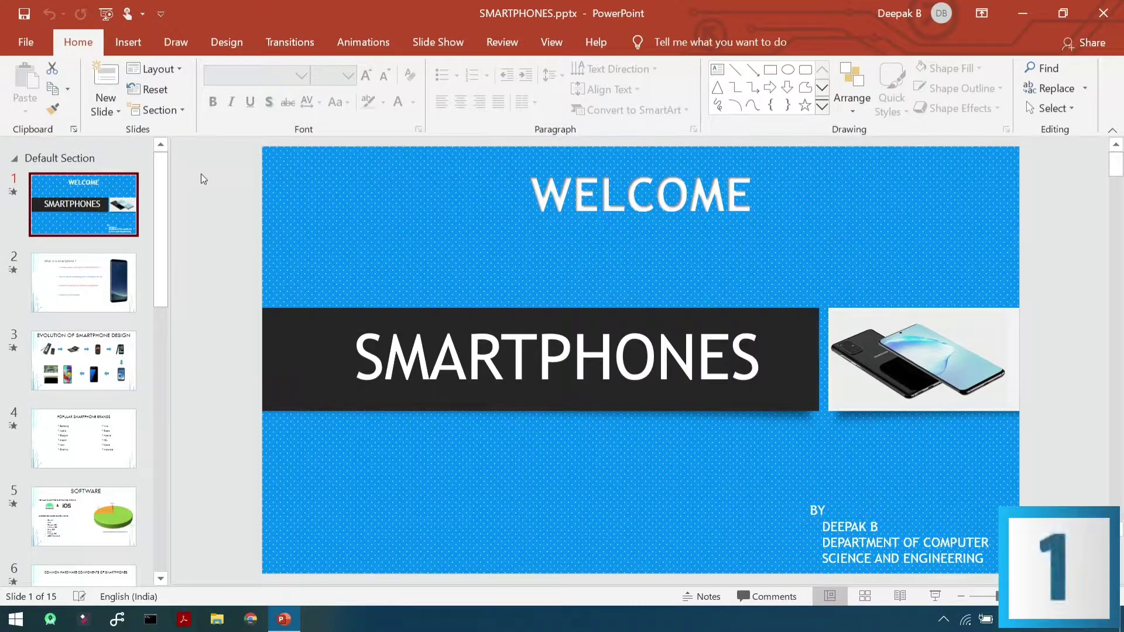
- Save SMARTPHONES as a PowerPoint 97-2003 Show (*.pps) in the Tech Presentation folder
left_click(30, 44)
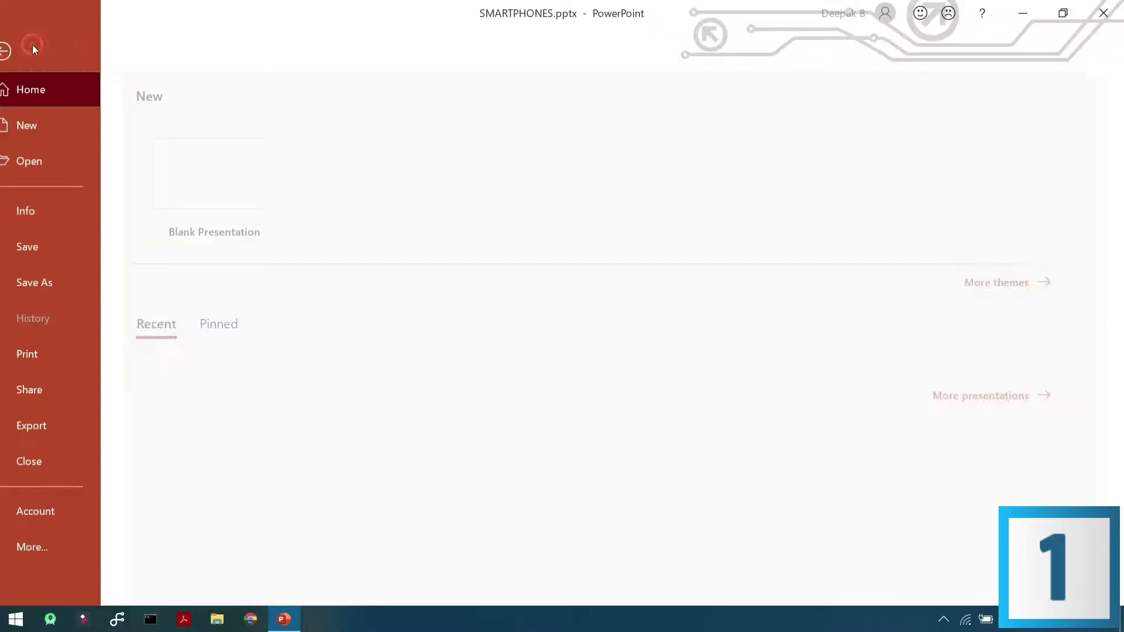
left_click(43, 282)
left_click(598, 125)
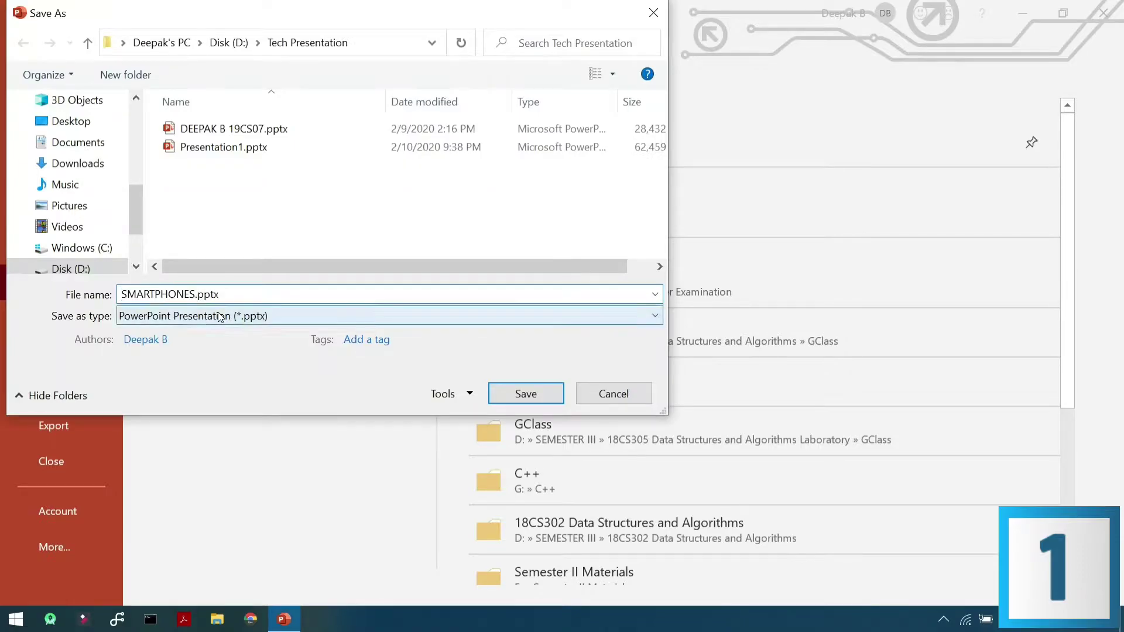
left_click(283, 593)
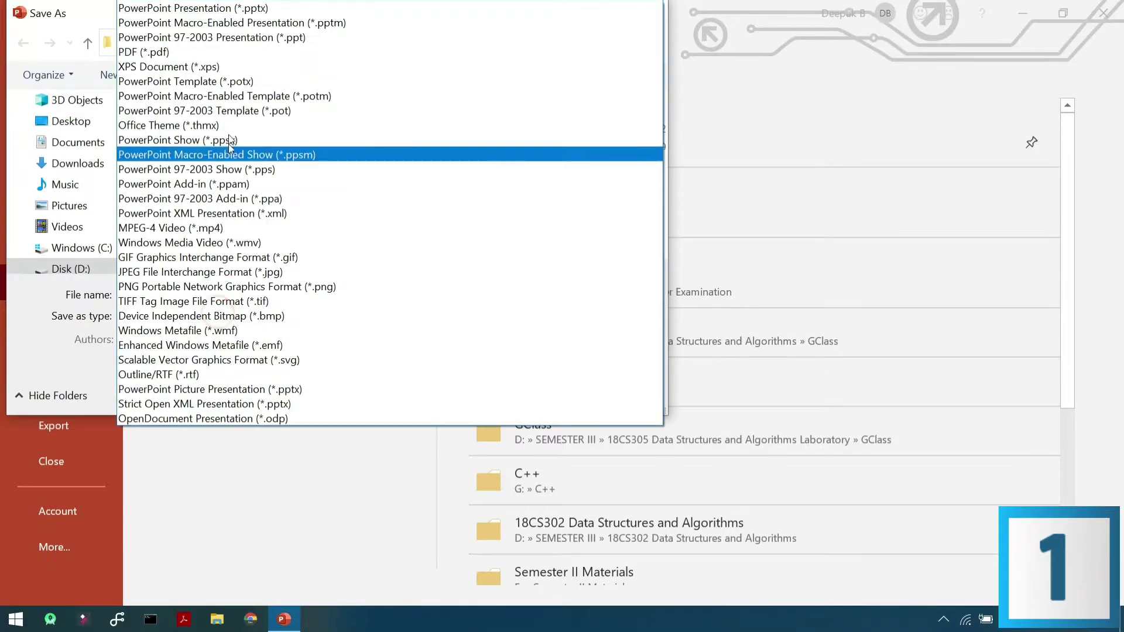
left_click(230, 174)
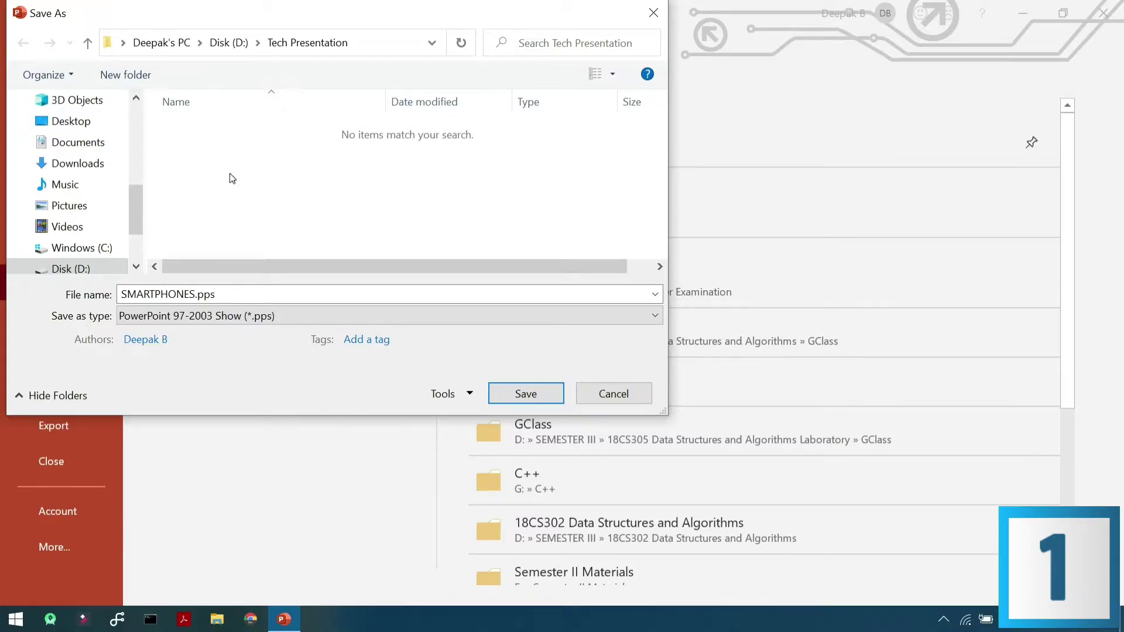
left_click(547, 389)
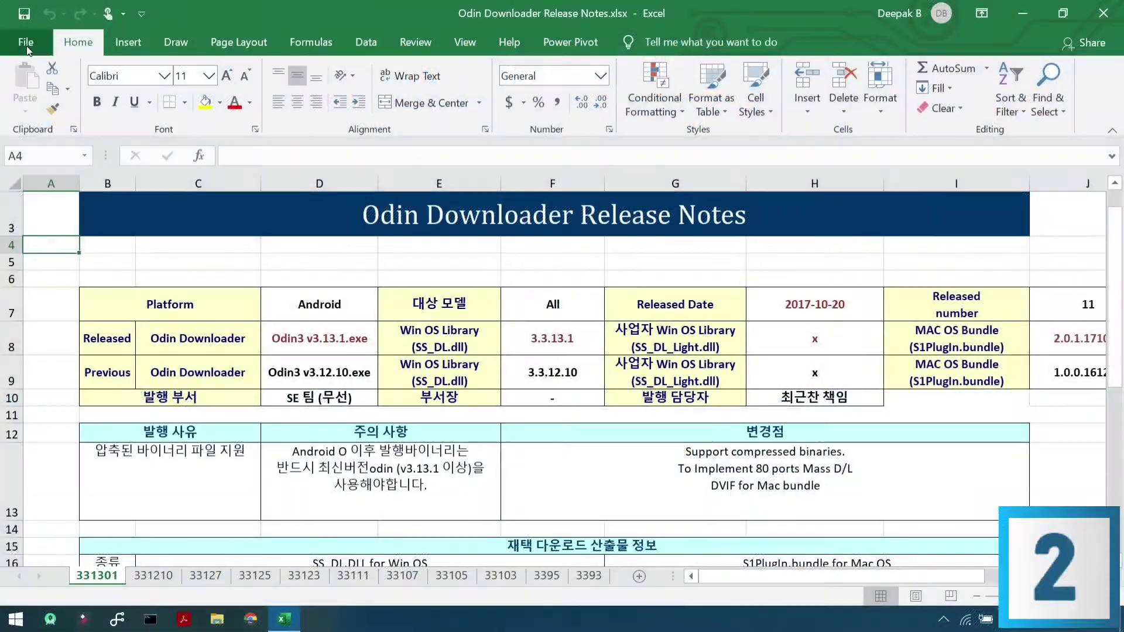
- Begin saving the release notes workbook into Odin3_v3.13.1 and bring up the Save as type list
left_click(26, 46)
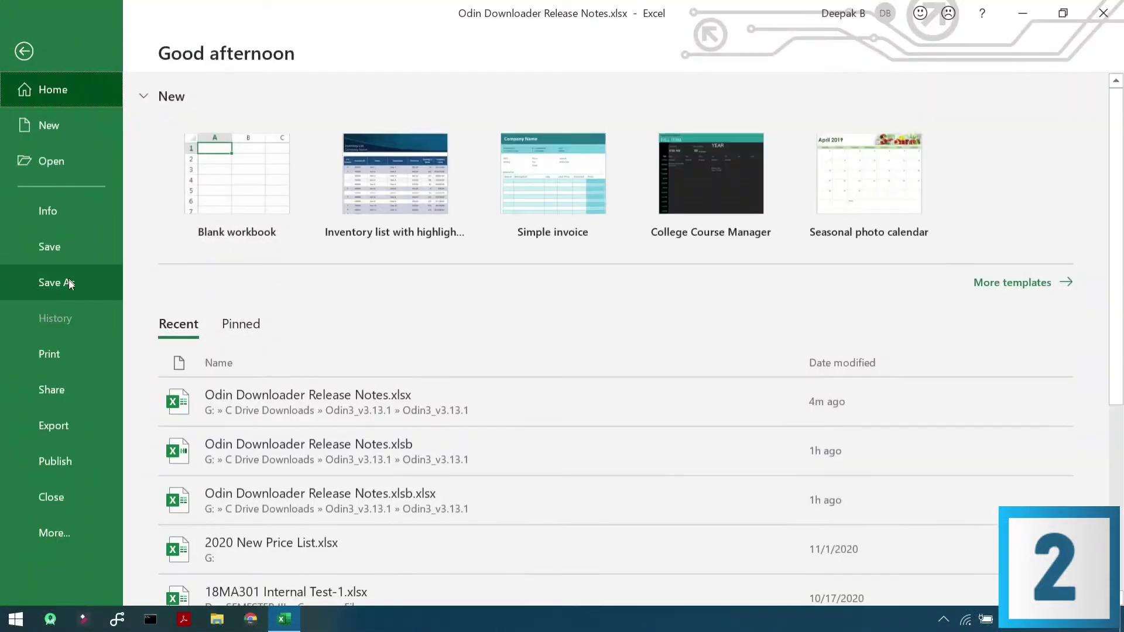
left_click(68, 284)
left_click(616, 177)
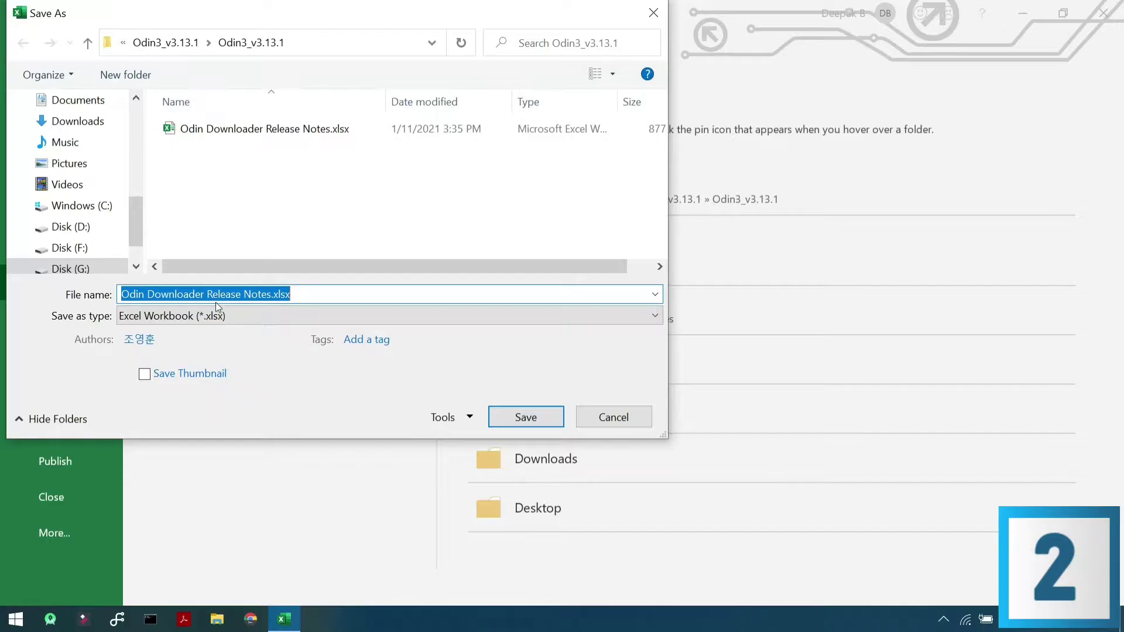
left_click(216, 313)
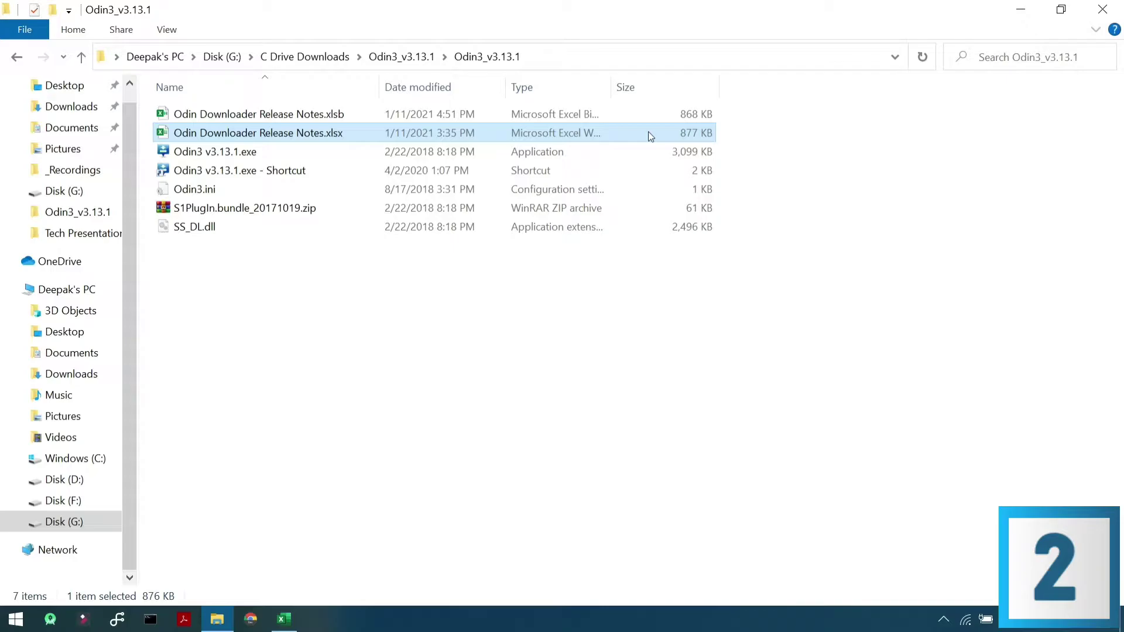
- Select the .xlsb release notes copy to read its file size
left_click(648, 112)
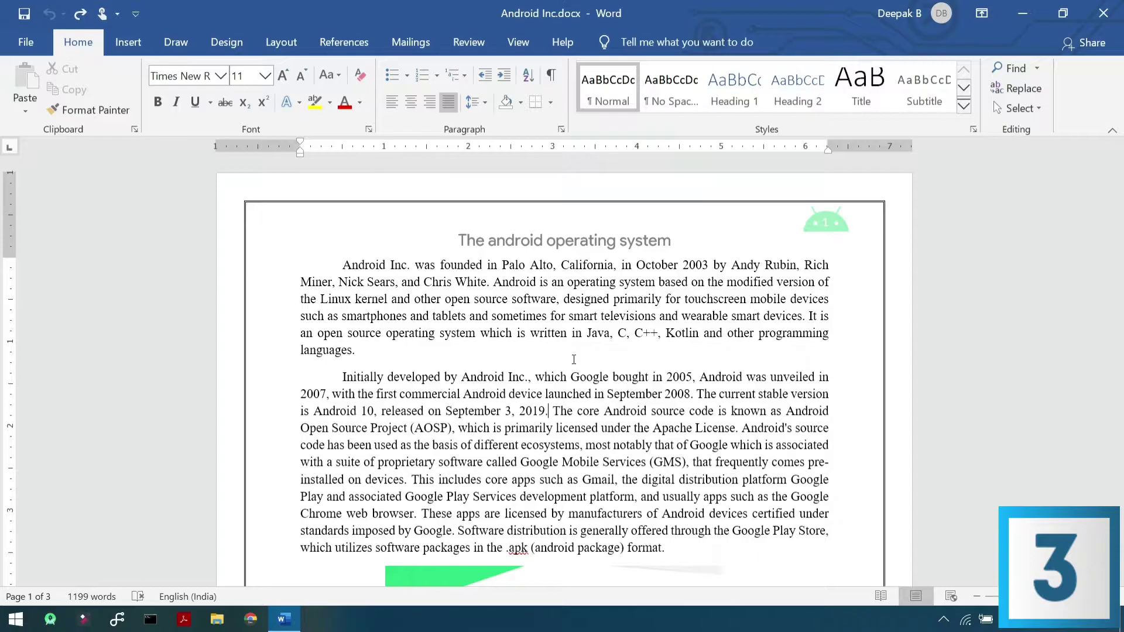
- Delete whole words before the caret with Ctrl+Backspace
key("ctrl+BackSpace")
key("ctrl+BackSpace")
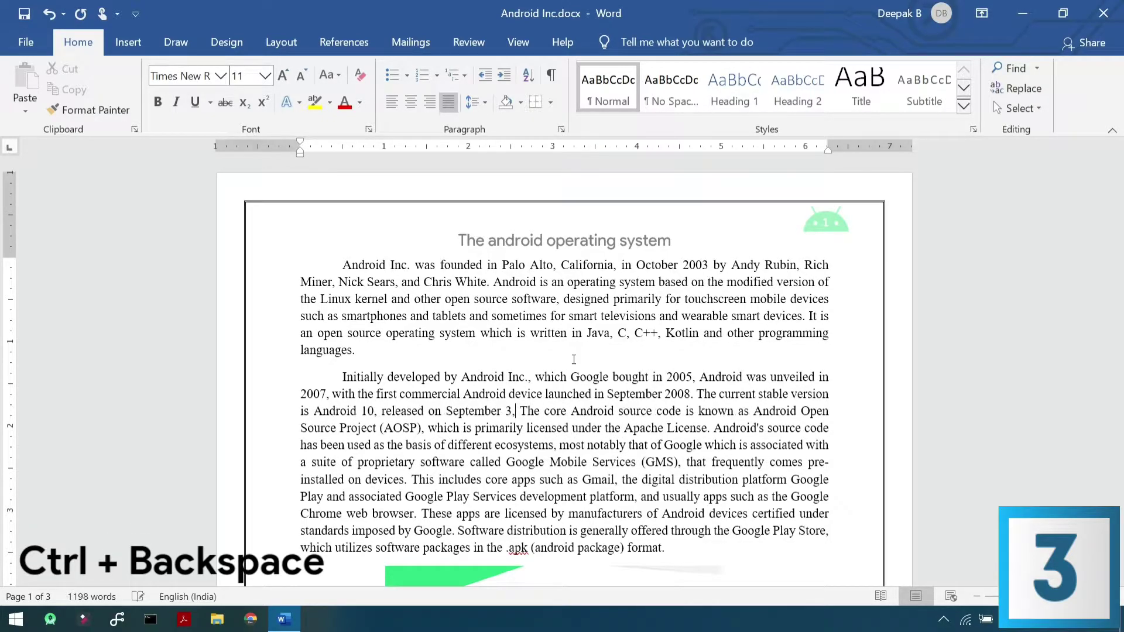
key("ctrl+BackSpace")
key("ctrl+BackSpace")
key("ctrl+BackSpace")
key("ctrl+BackSpace")
key("ctrl+BackSpace")
key("ctrl+BackSpace")
key("ctrl+BackSpace")
key("ctrl+BackSpace")
key("ctrl+BackSpace")
key("ctrl+BackSpace")
key("ctrl+BackSpace")
key("ctrl+BackSpace")
key("ctrl+BackSpace")
key("ctrl+BackSpace")
key("ctrl+BackSpace")
key("ctrl+BackSpace")
key("ctrl+BackSpace")
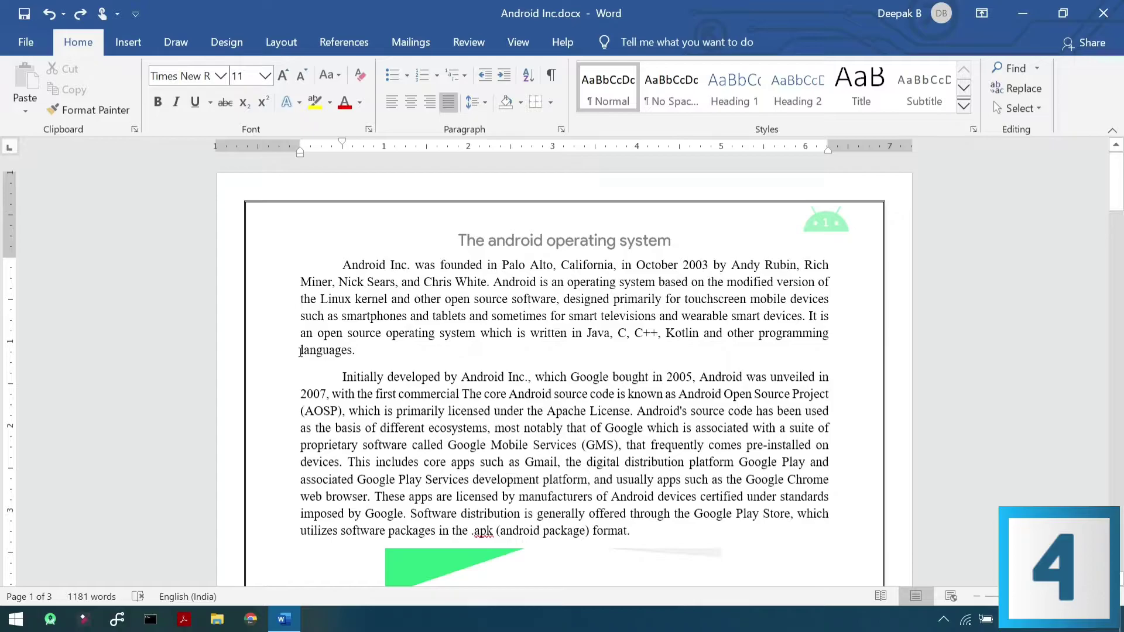
- Hyperlink the word 'languages' to Table1.xlsx in Documents, then Ctrl+click it to open the workbook
left_click_drag(300, 352, 352, 356)
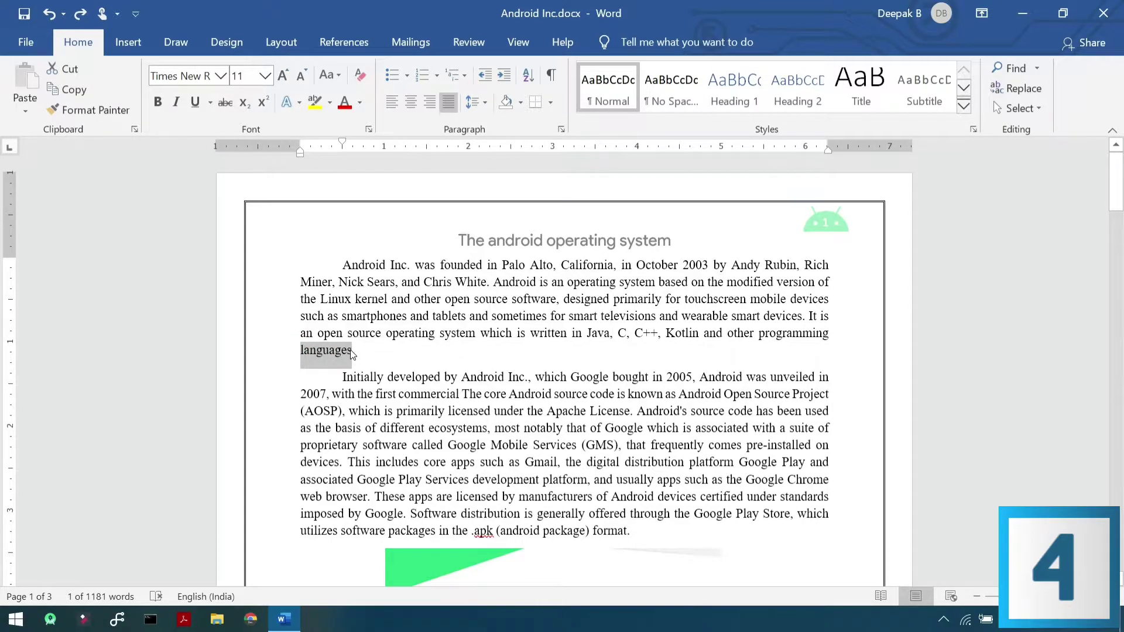
key("ctrl+k")
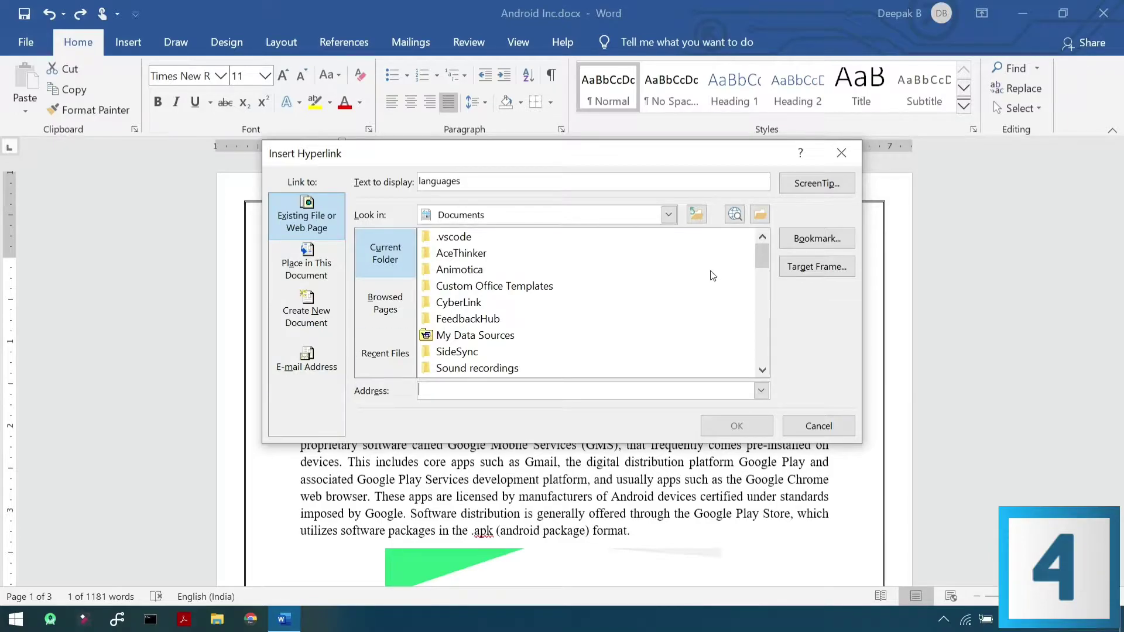
left_click_drag(758, 261, 760, 346)
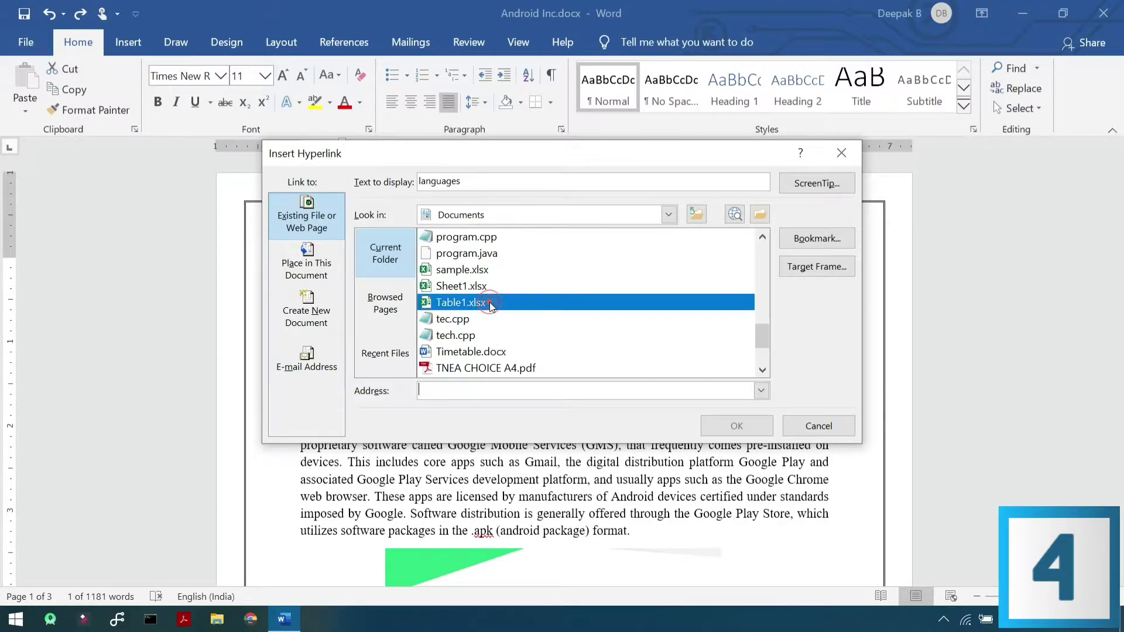
left_click(492, 303)
left_click(753, 426)
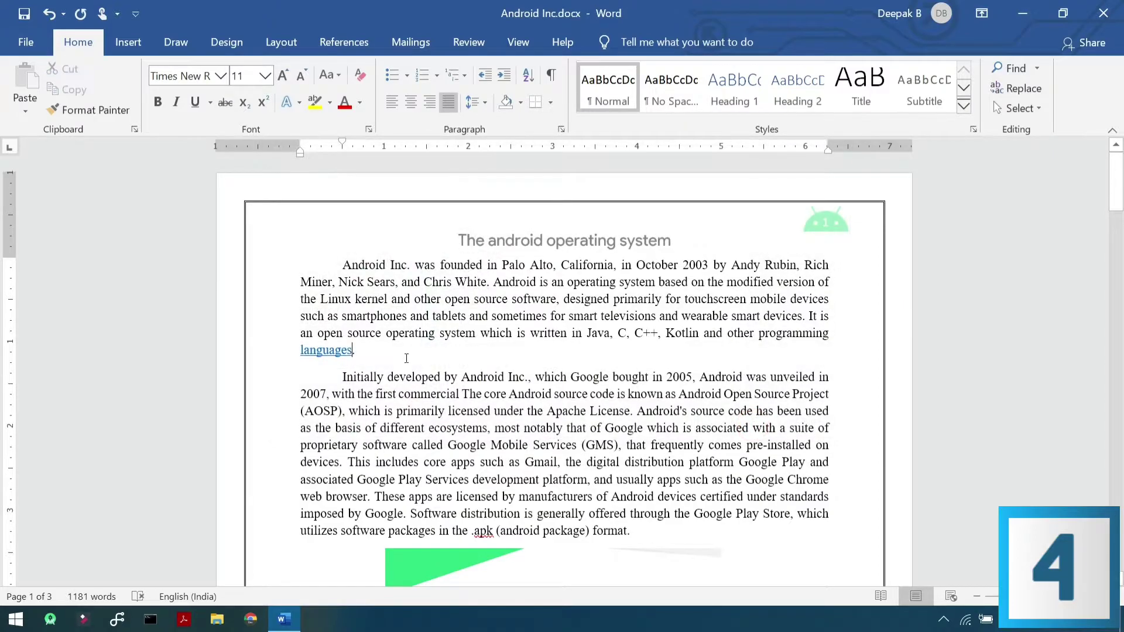
mouse_move(311, 350)
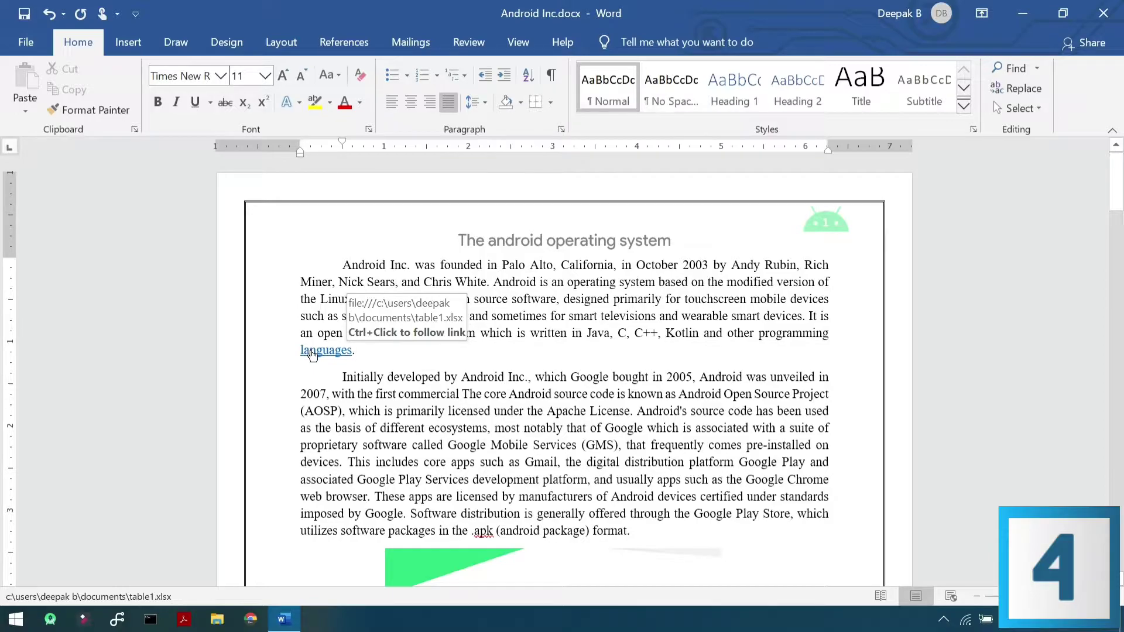
left_click(311, 351, "ctrl")
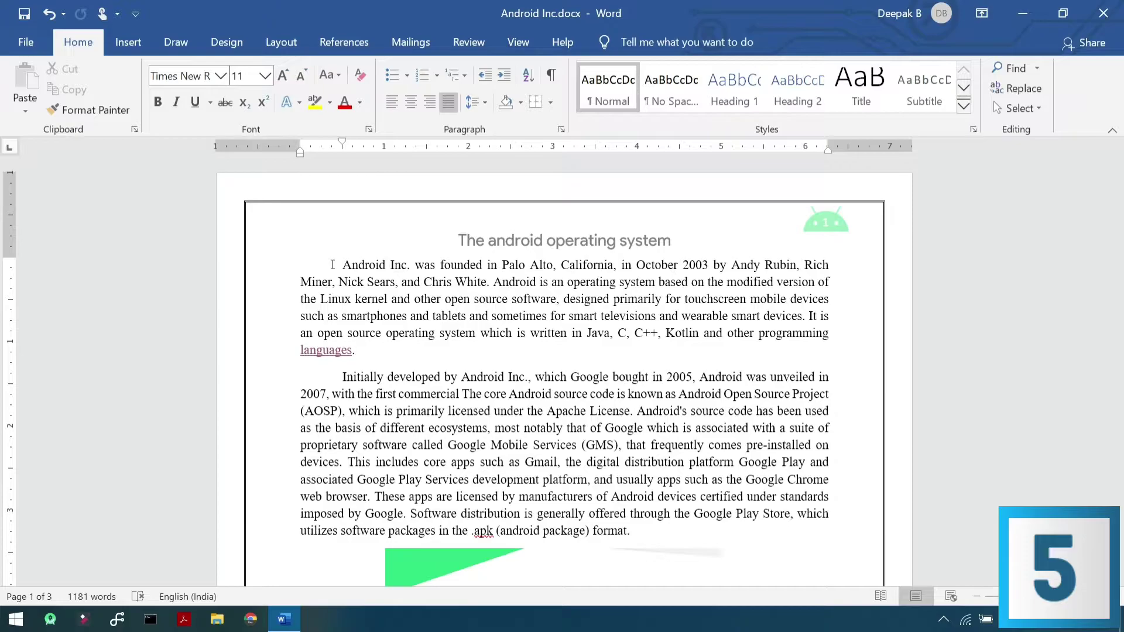
- Select the word 'which', then the whole 'Android Inc. was founded in Palo Alto' paragraph
left_click_drag(333, 264, 525, 350)
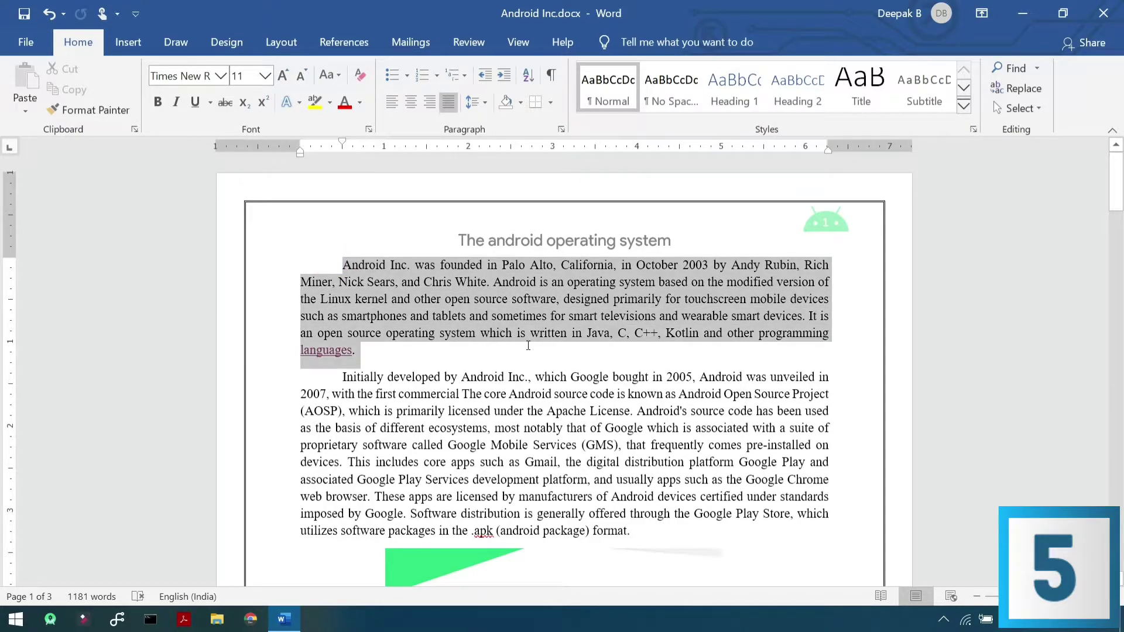
left_click(523, 350)
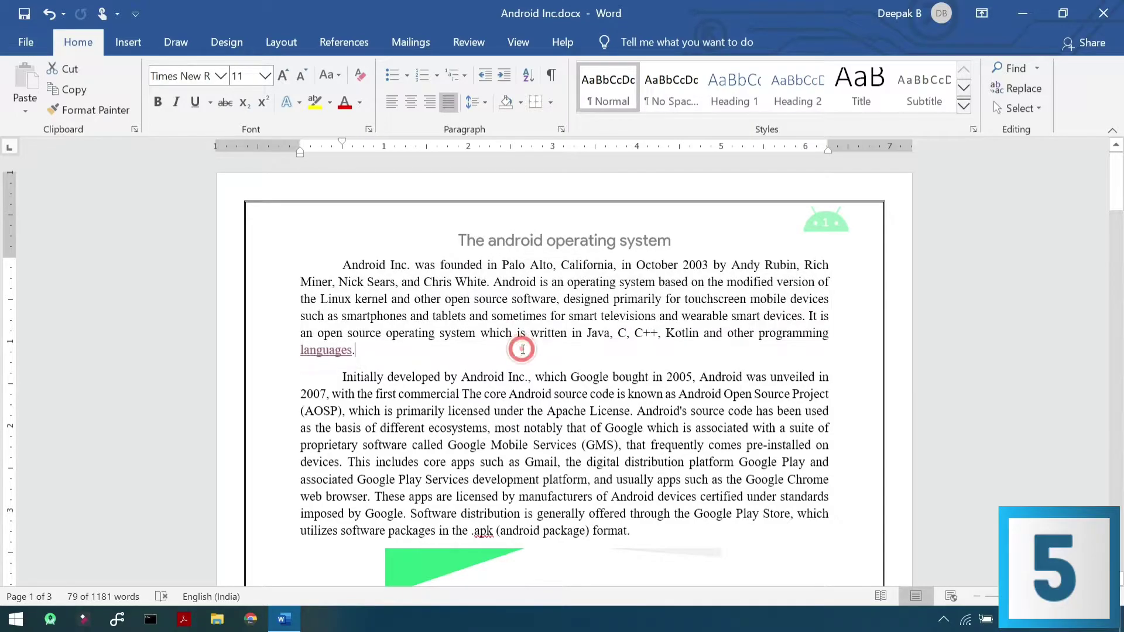
double_click(498, 334)
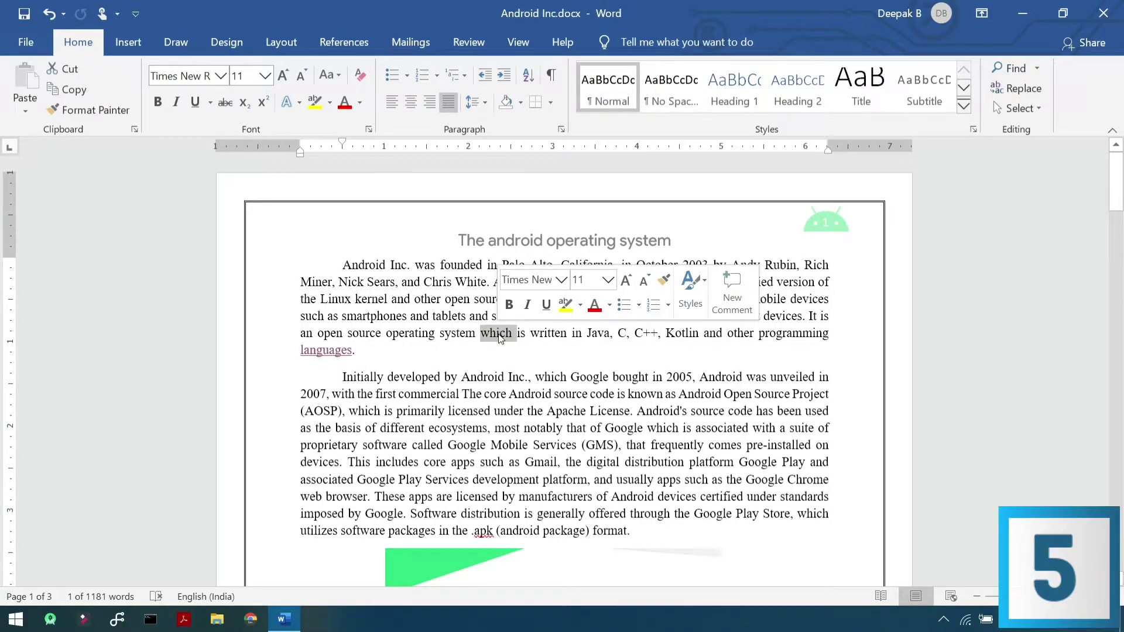
triple_click(500, 335)
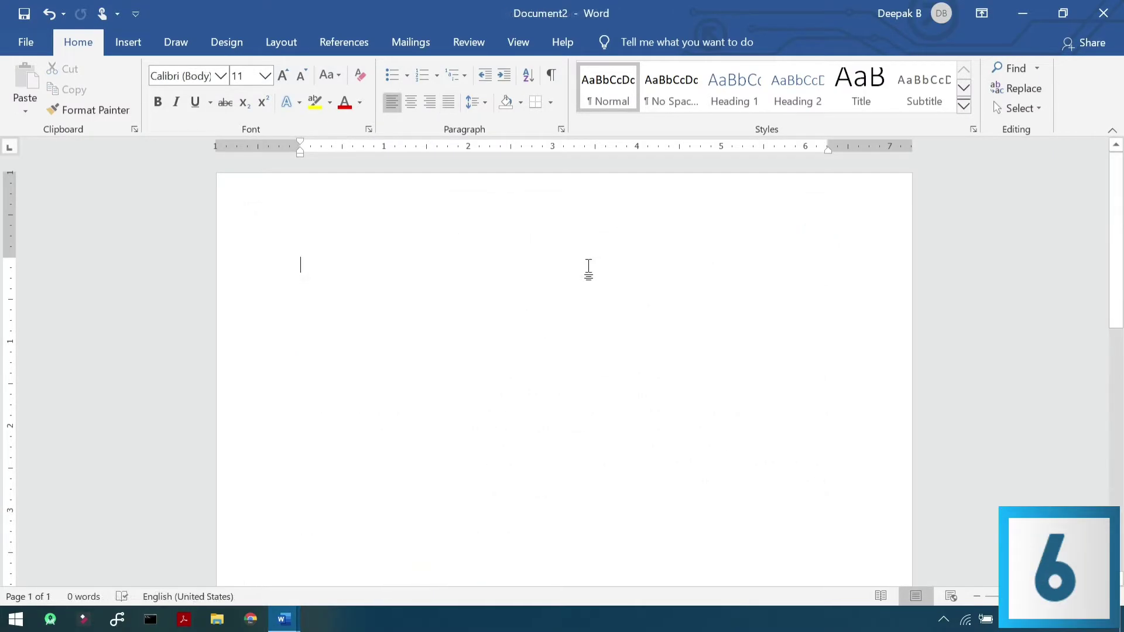
- Type placeholder gibberish on the blank Document2 page, then select and delete it all
type("jlkdjfoie aklsdfjeif ")
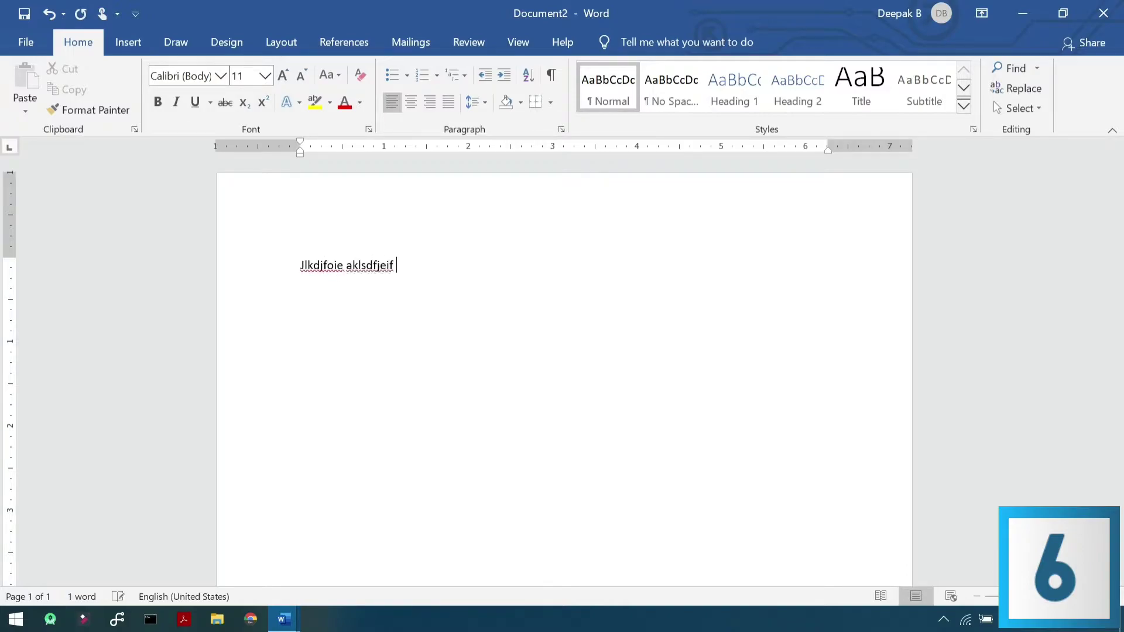
type("eiohqpfoapdf lkdjdfjifjiejf")
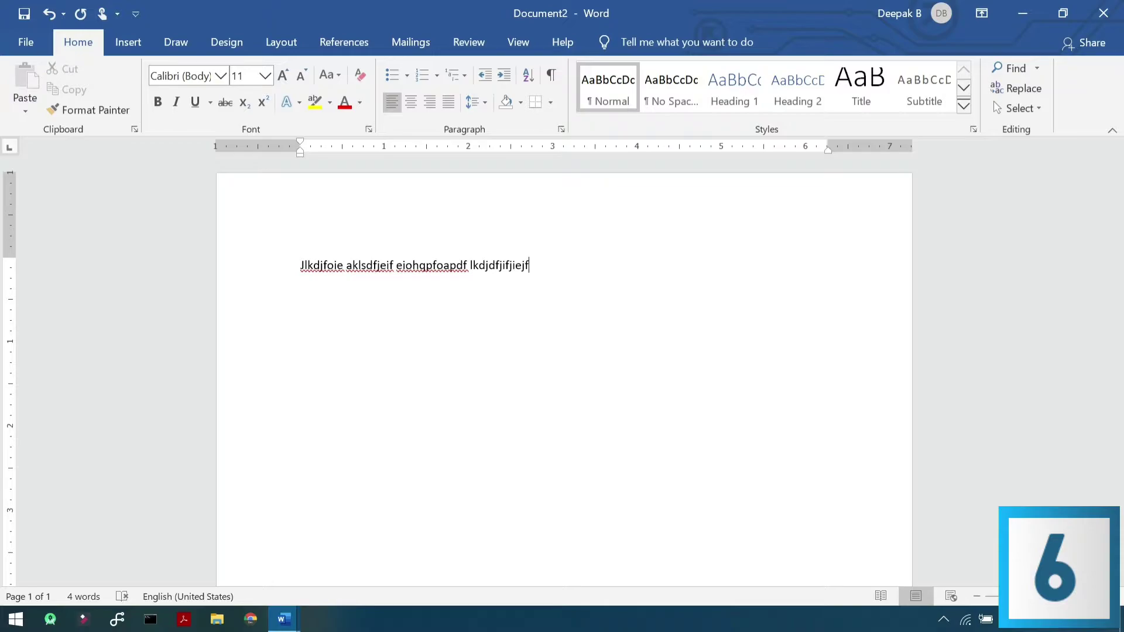
key("ctrl+a")
key("BackSpace")
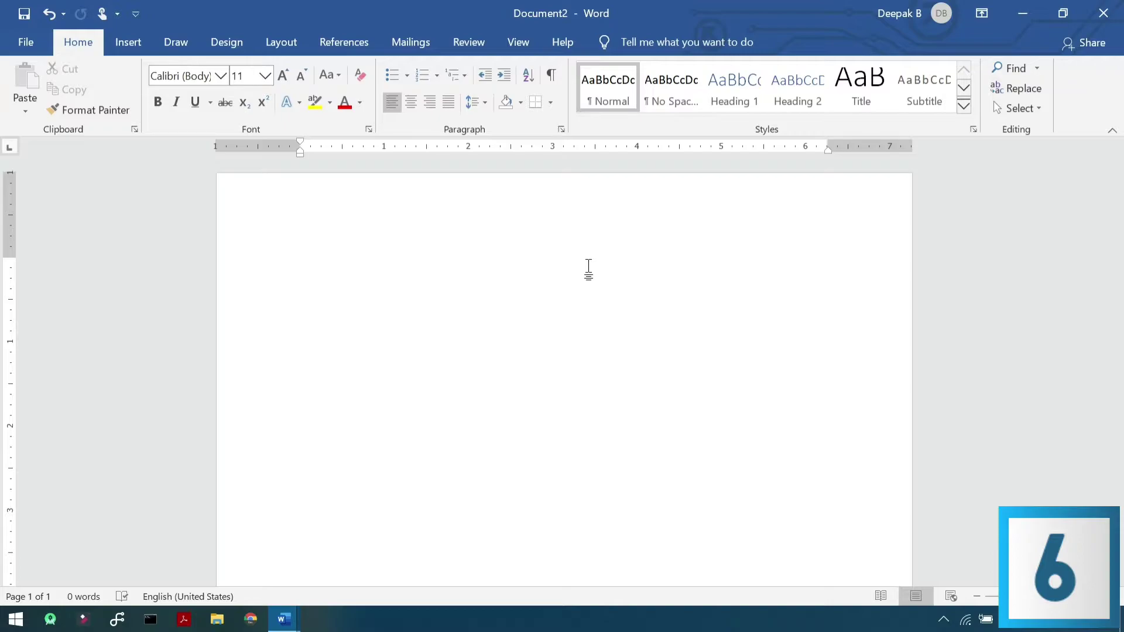
key("BackSpace")
- Enter =lorem(4,10) to generate four lorem ipsum paragraphs
type("=lore")
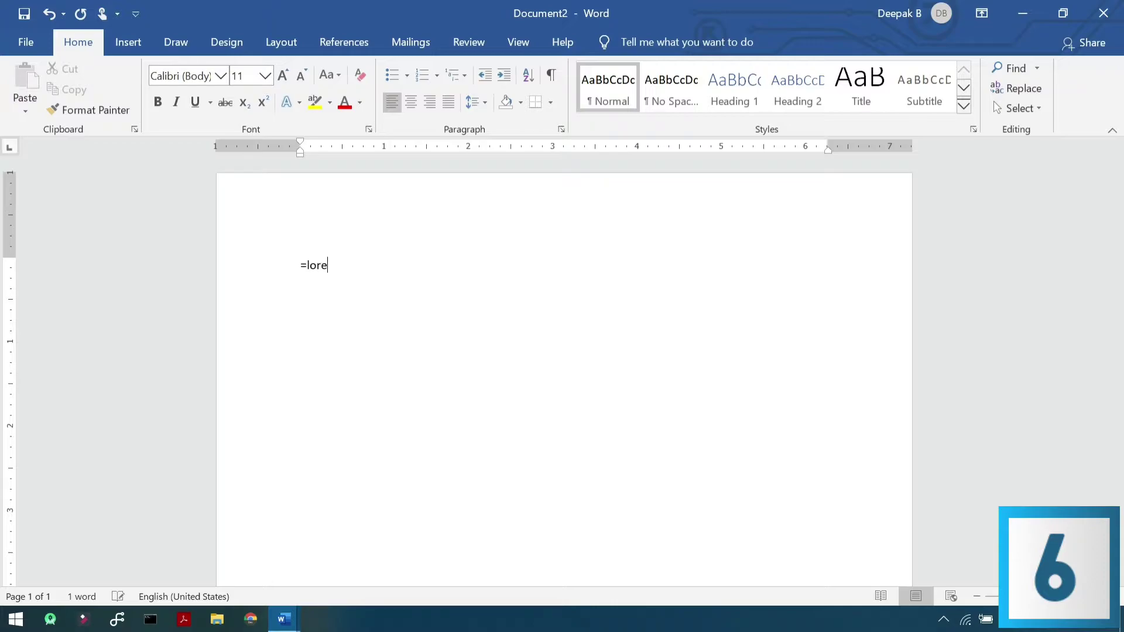
type("m()")
key("Left")
type("4,10")
key("Return")
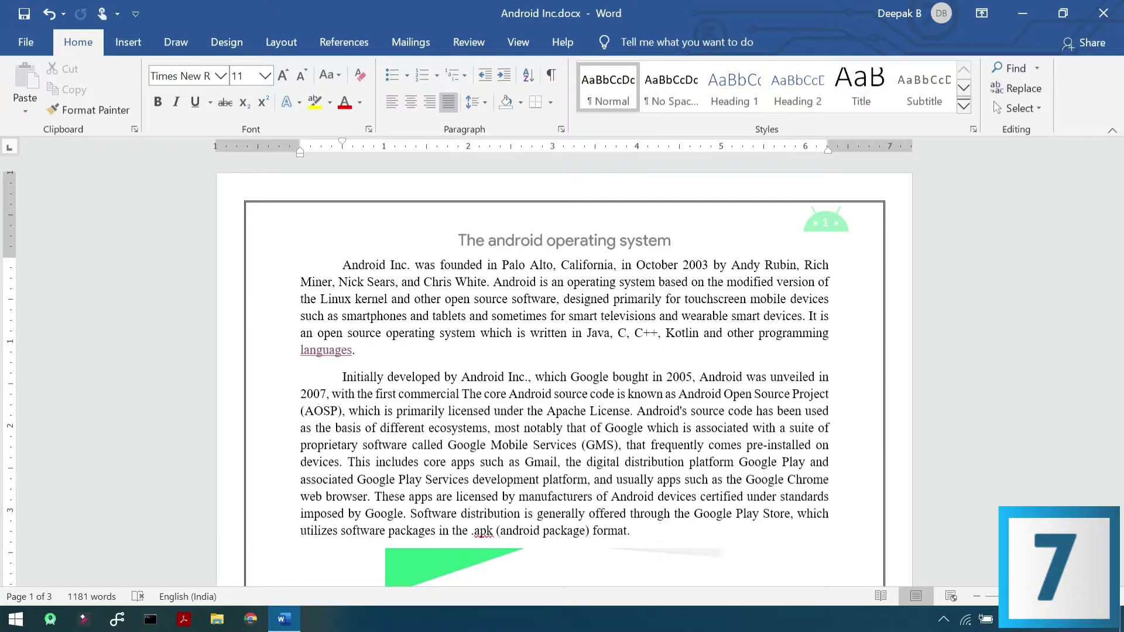
- Toggle the formatting marks with Ctrl+Shift+8
key("ctrl+shift+8")
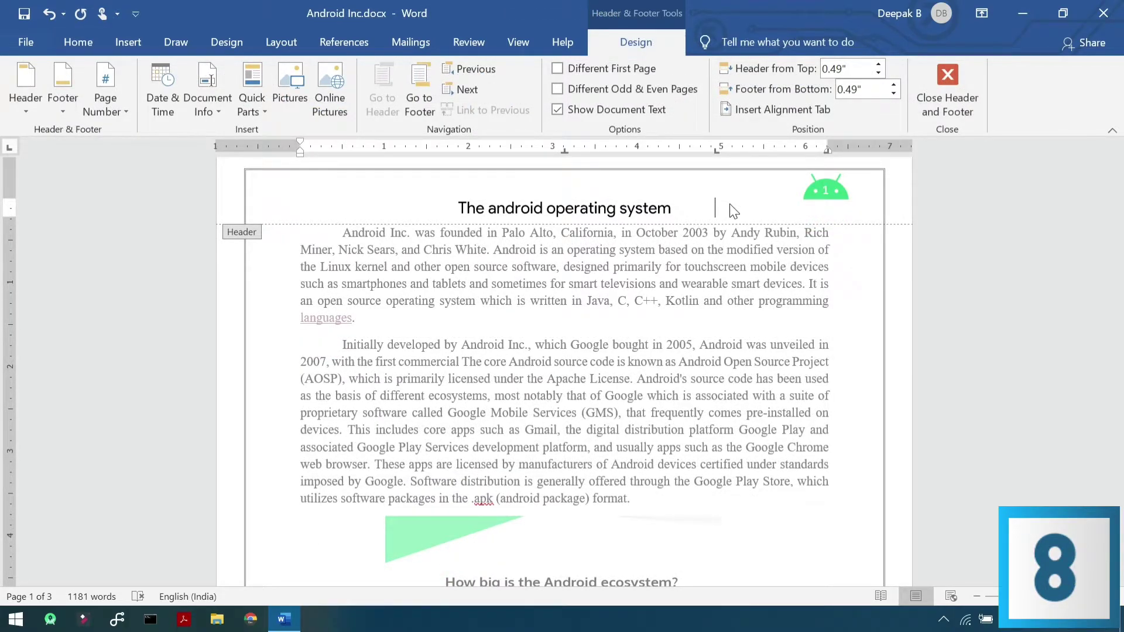
- Insert a © symbol (Alt+0169) after the header title, then leave the header
left_click(726, 204)
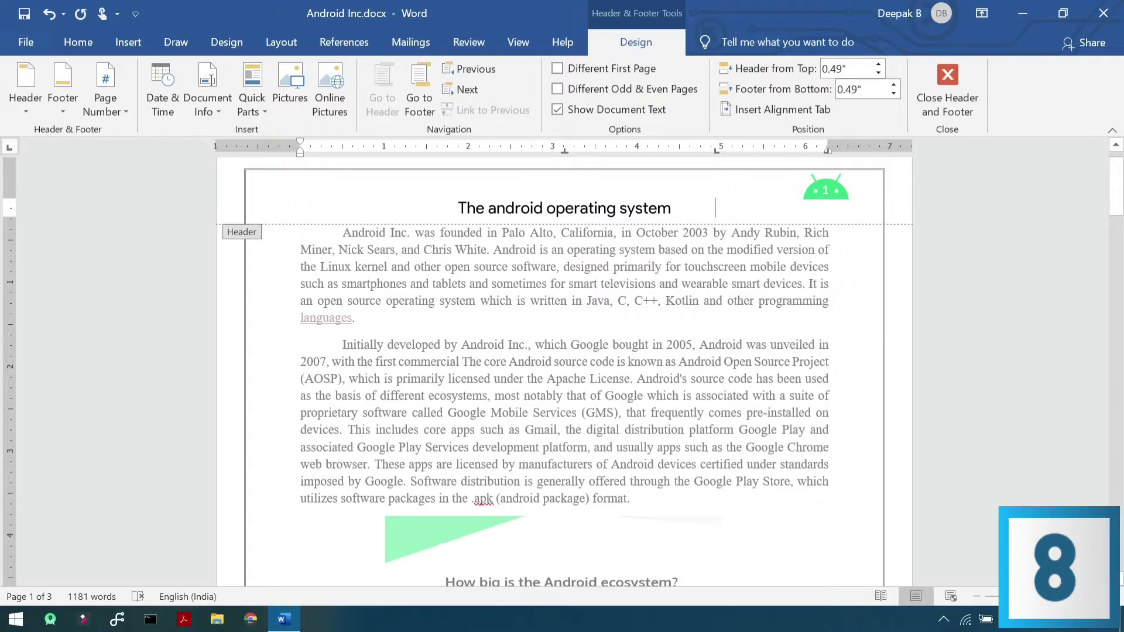
key("alt")
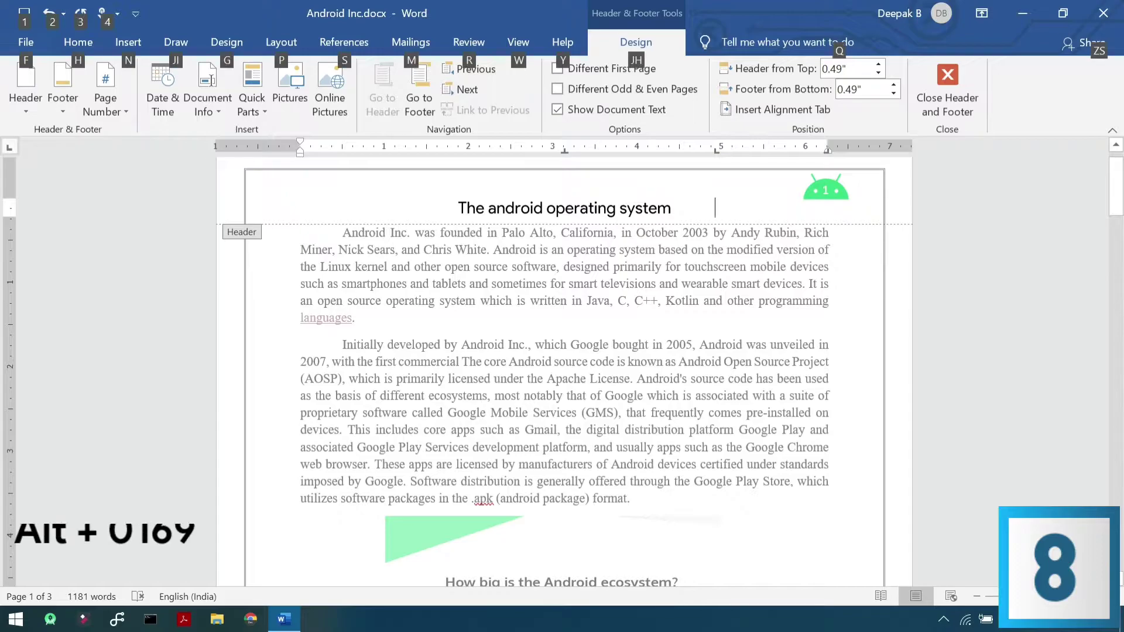
key("KP_0")
key("KP_1")
key("KP_6")
key("KP_9")
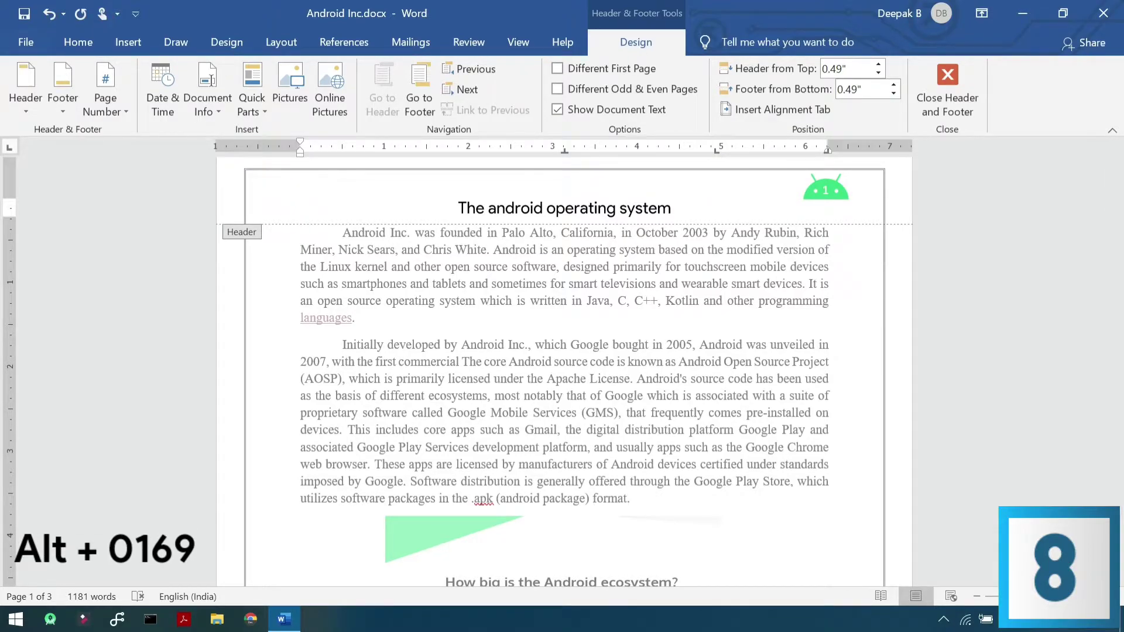
type("©")
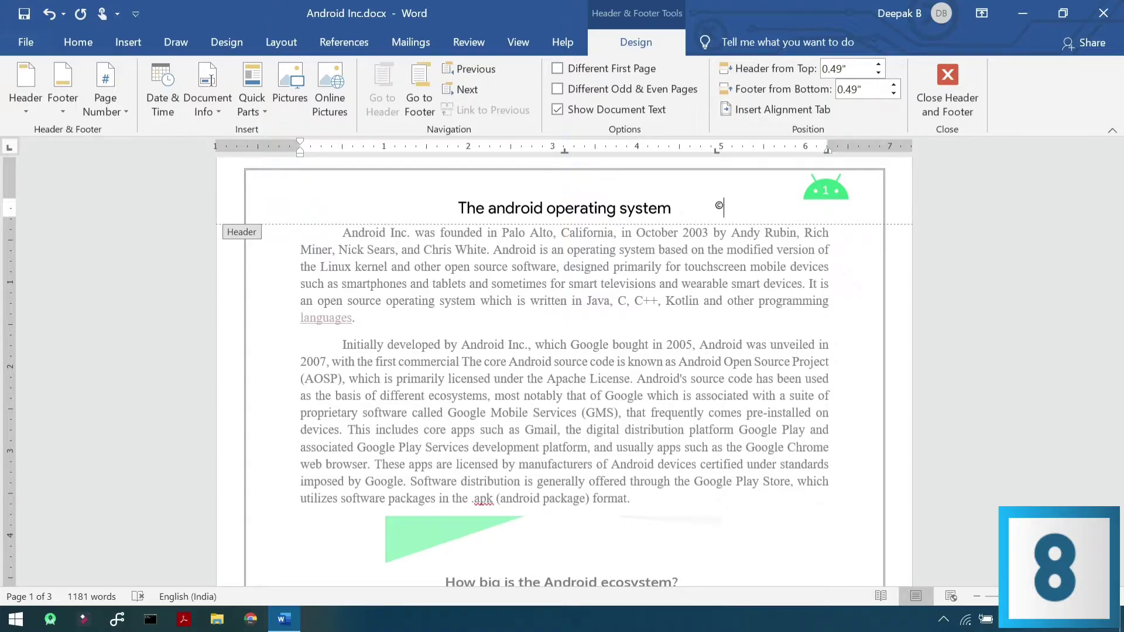
key("Escape")
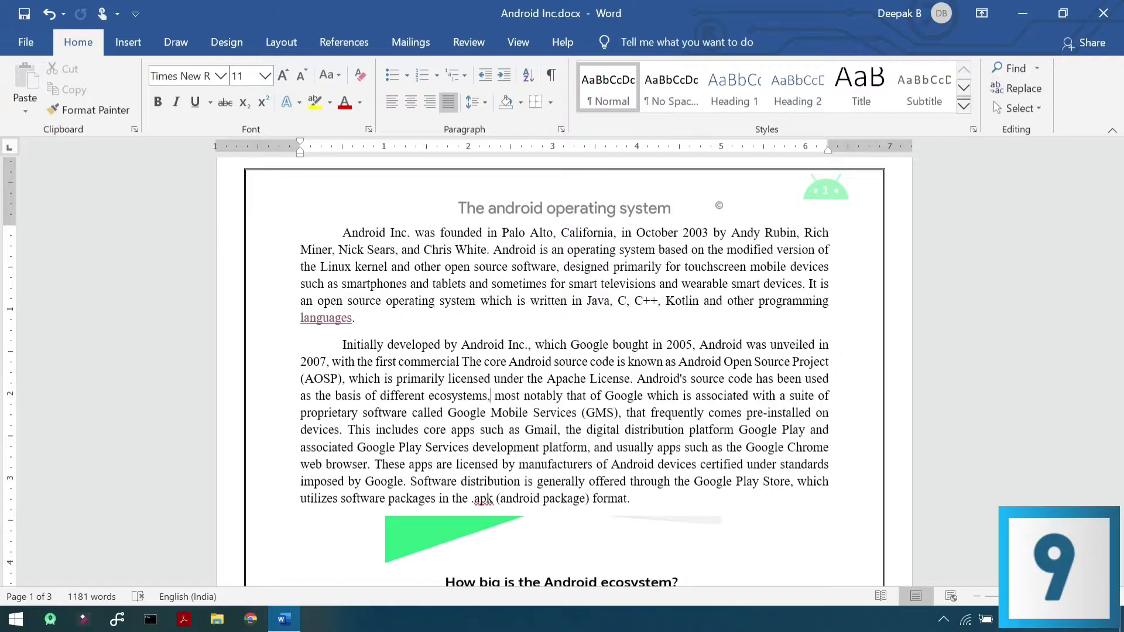
- Select 'ecosystems' and look it up with Smart Lookup from the right-click menu
left_click_drag(429, 395, 487, 398)
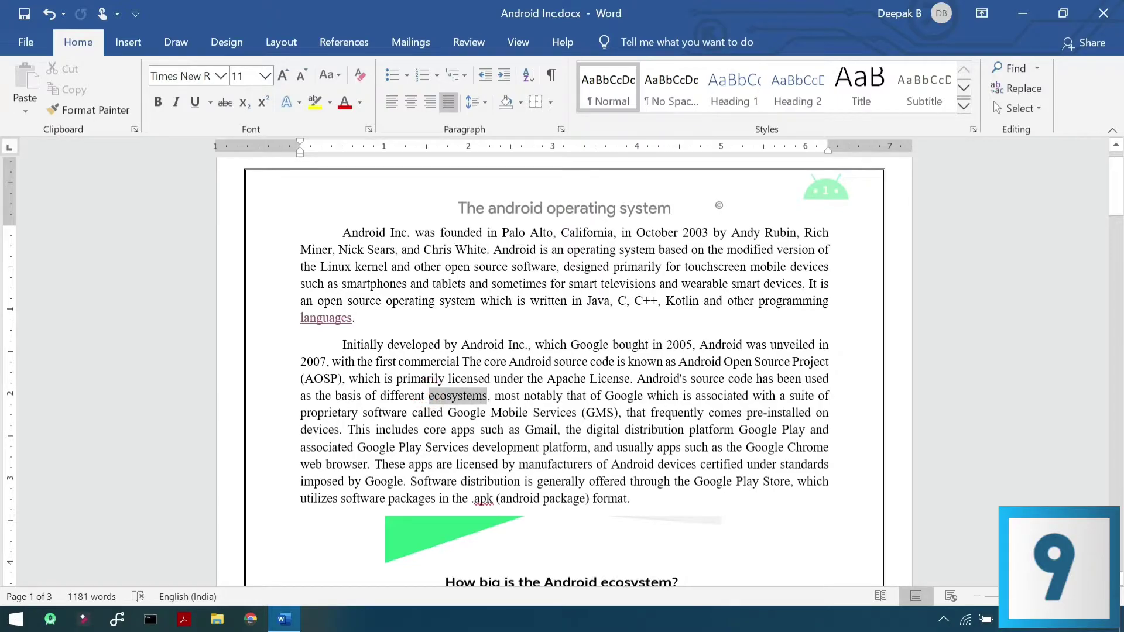
right_click(459, 393)
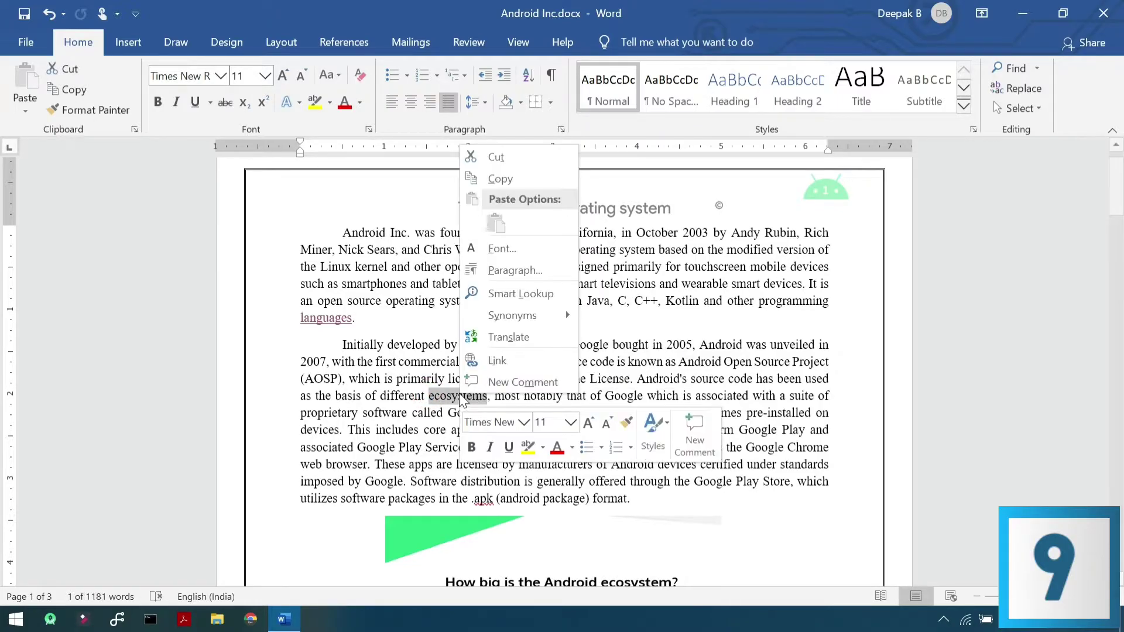
left_click(507, 295)
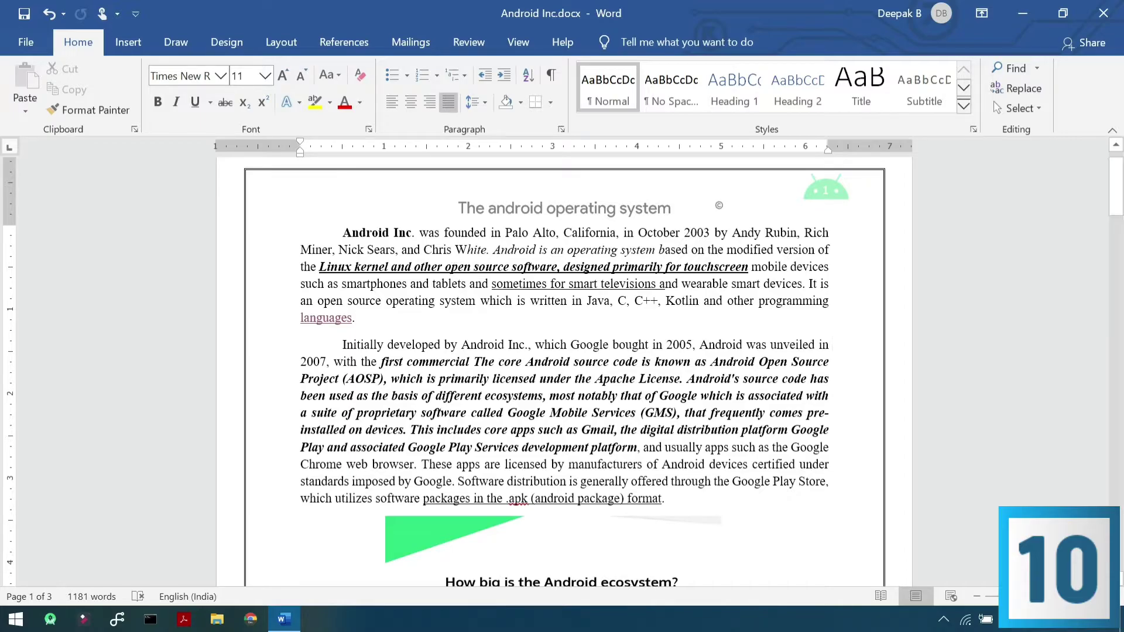
- Select the whole document and clear all bold, italic and underline with Ctrl+Space
left_click(447, 311, "ctrl")
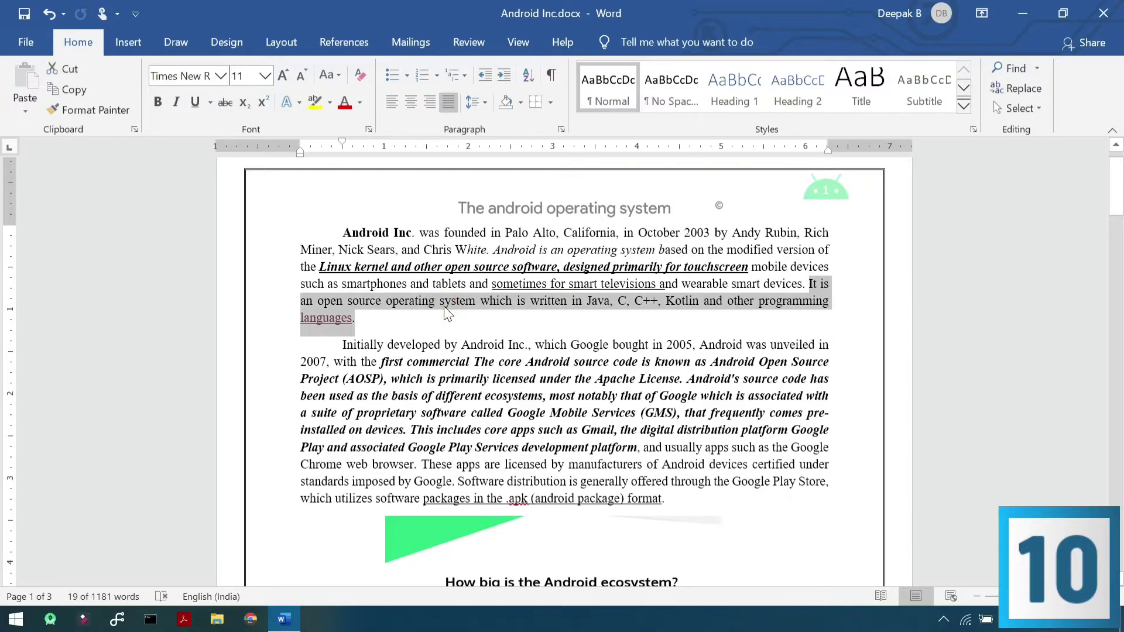
key("ctrl+a")
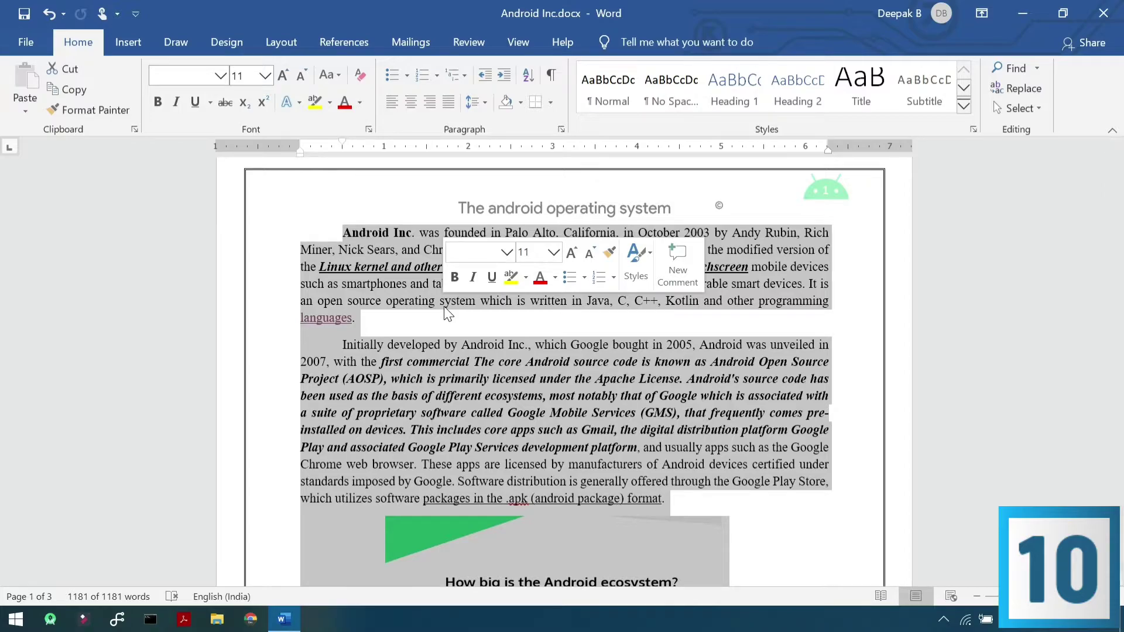
key("ctrl+space")
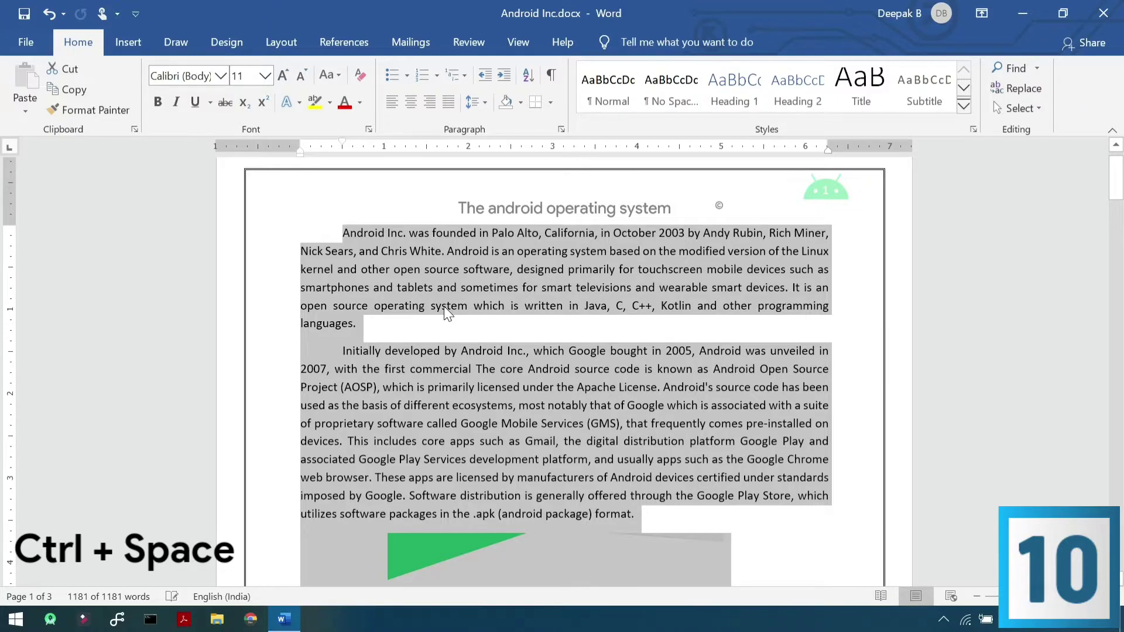
left_click(444, 307)
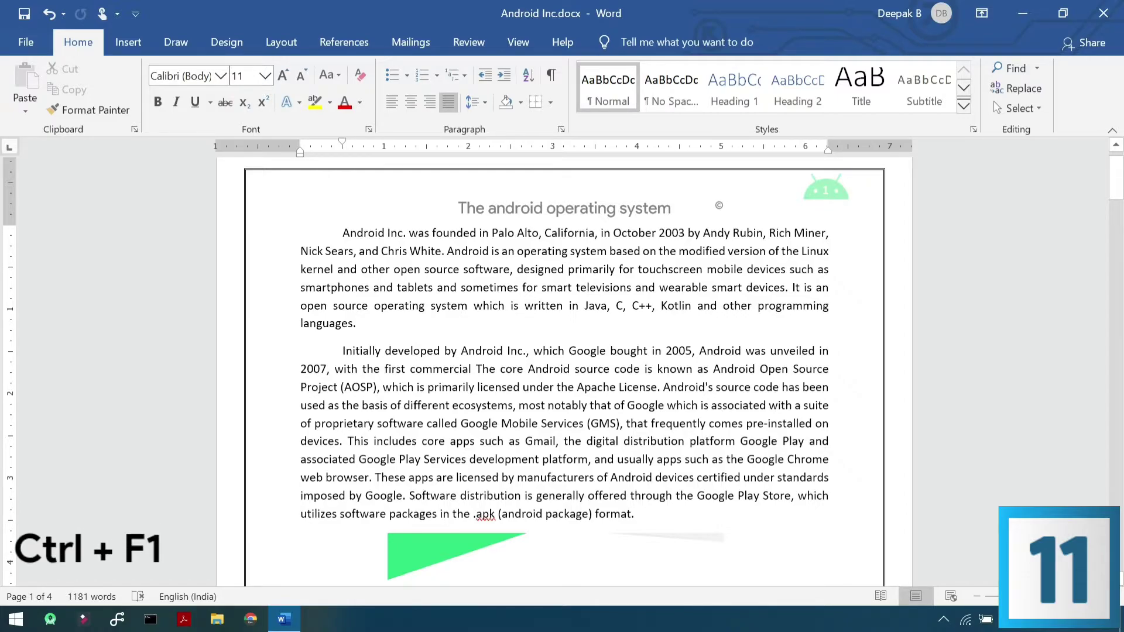
- Collapse the ribbon with Ctrl+F1, then expand it again
key("ctrl+F1")
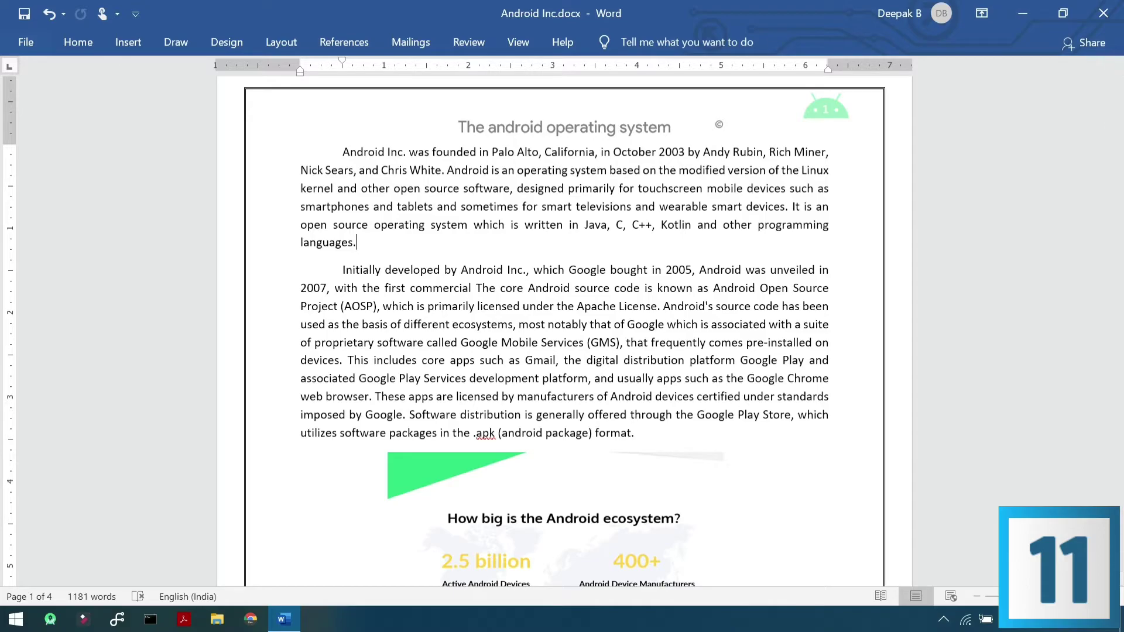
key("ctrl+F1")
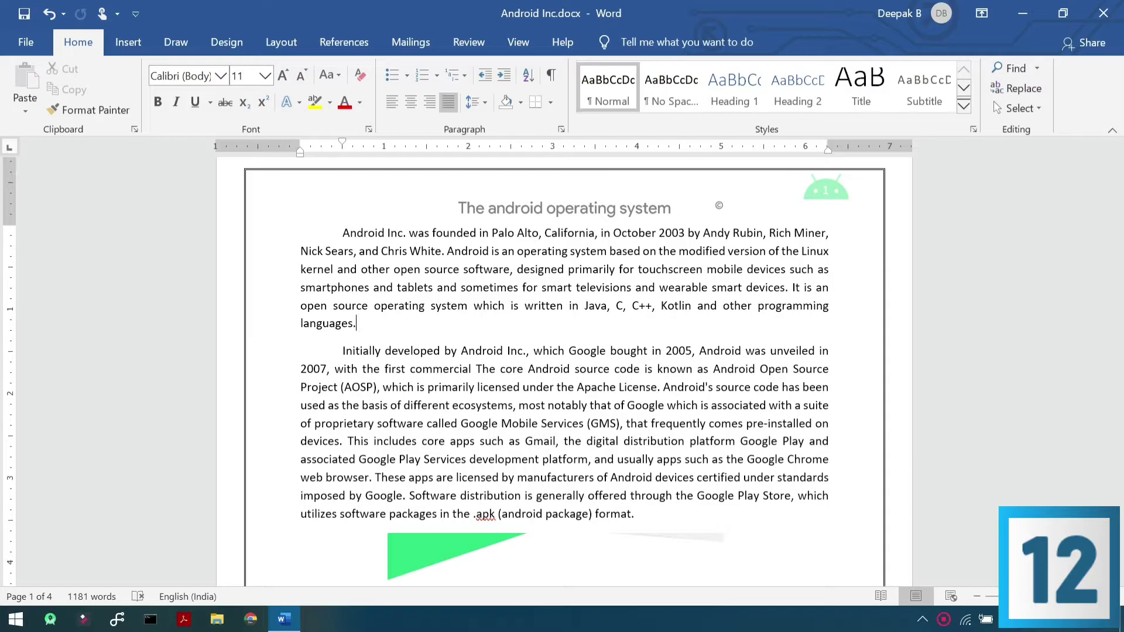
- Add Calculate from All Commands to the Quick Access Toolbar in Word Options
left_click(9, 45)
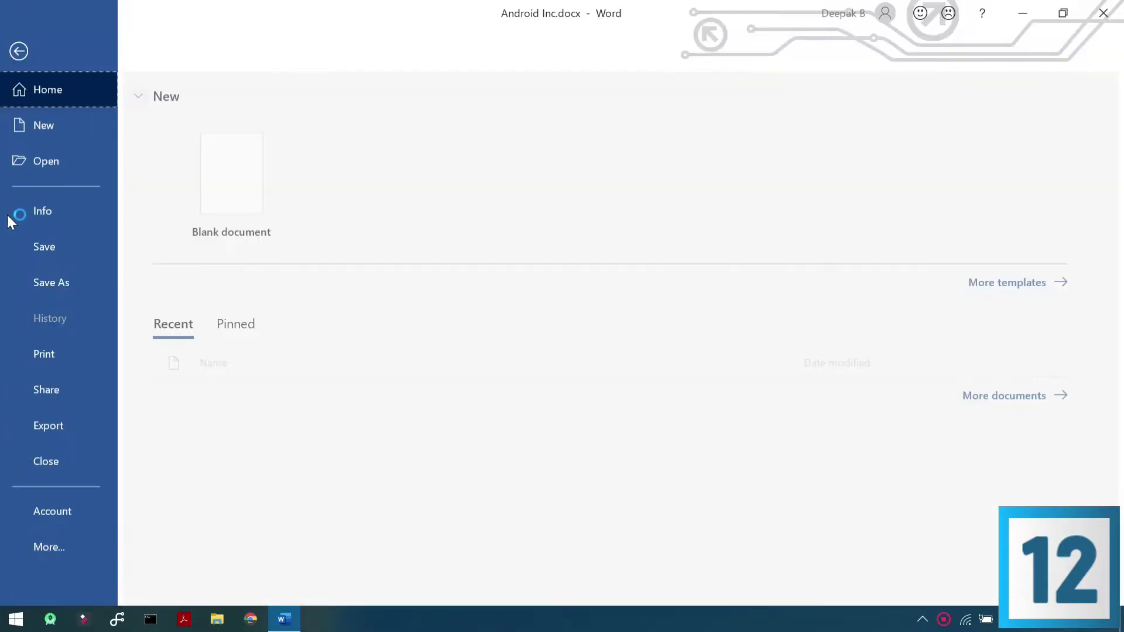
left_click(33, 547)
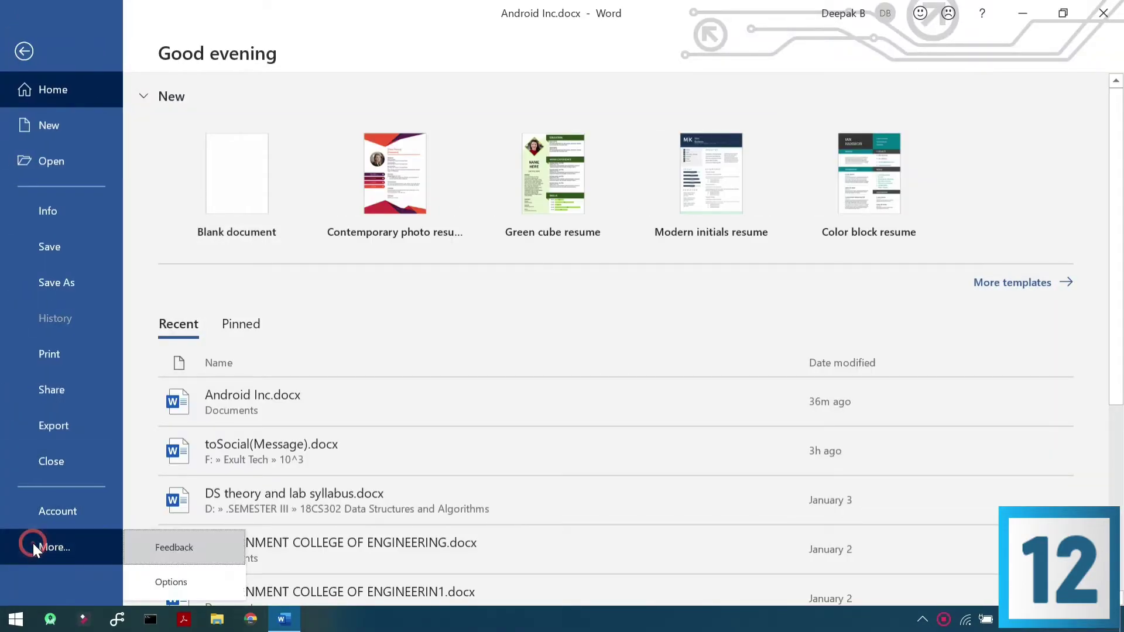
left_click(171, 581)
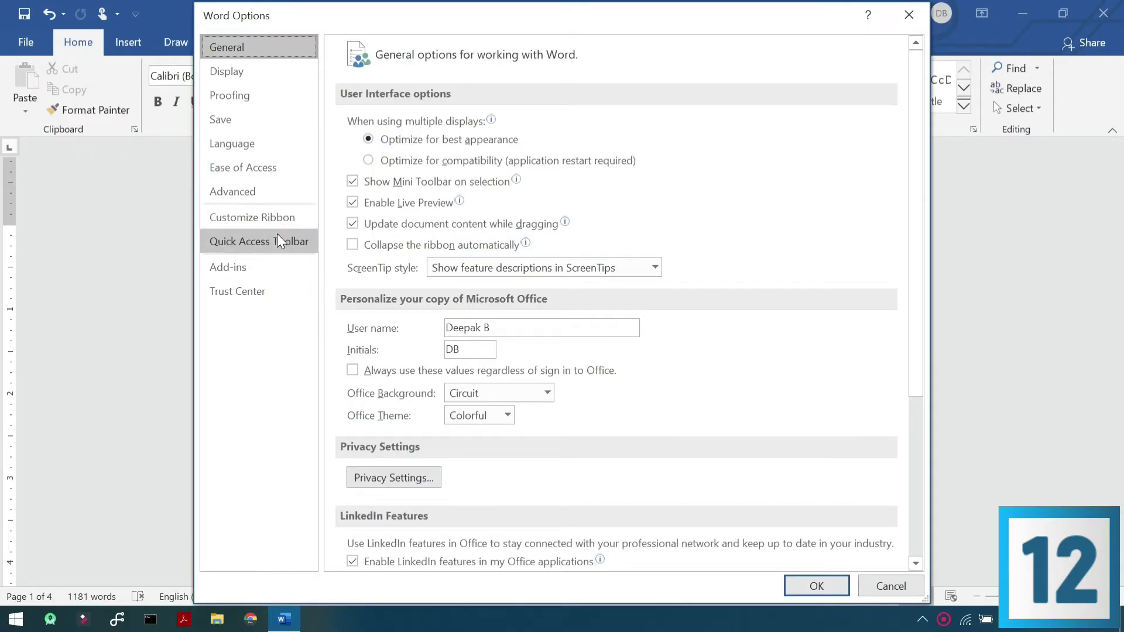
left_click(277, 240)
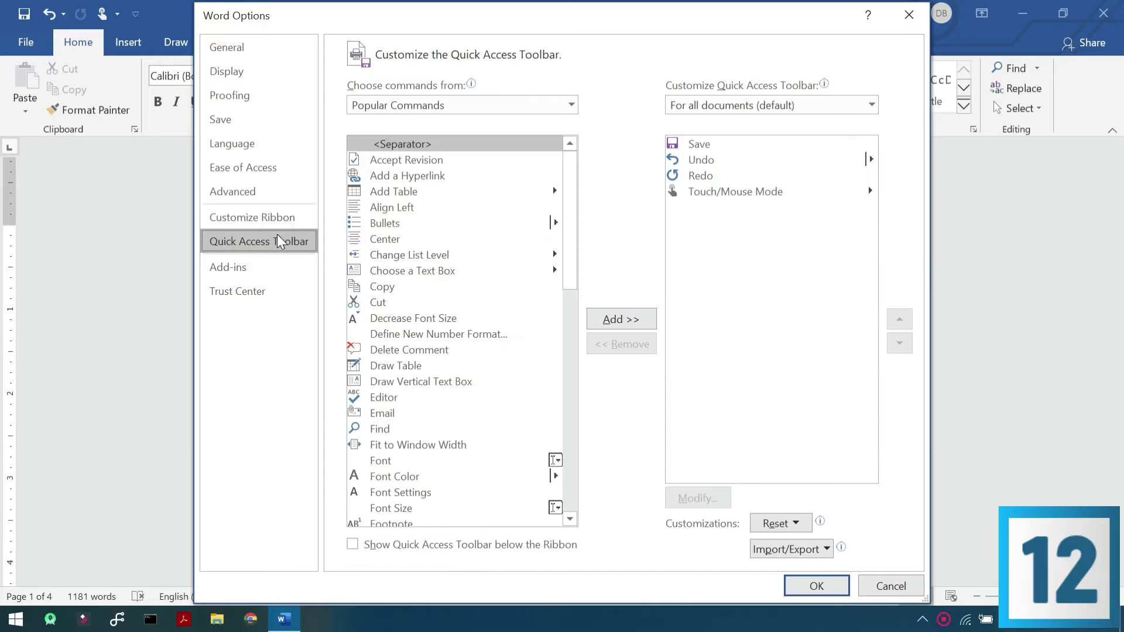
left_click(449, 107)
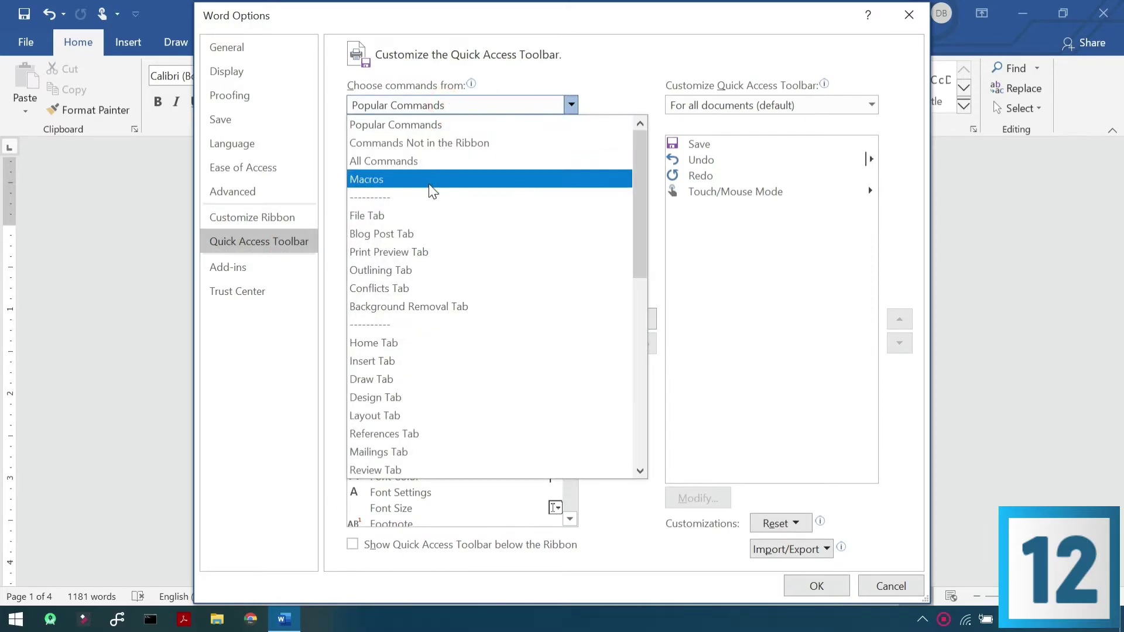
key("Escape")
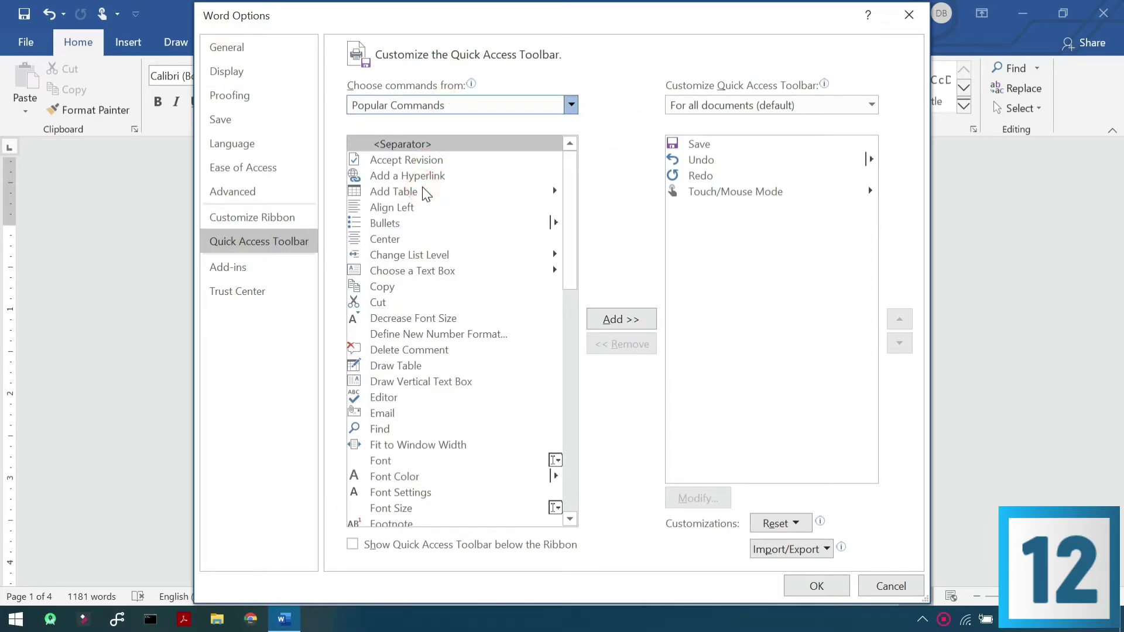
left_click(632, 321)
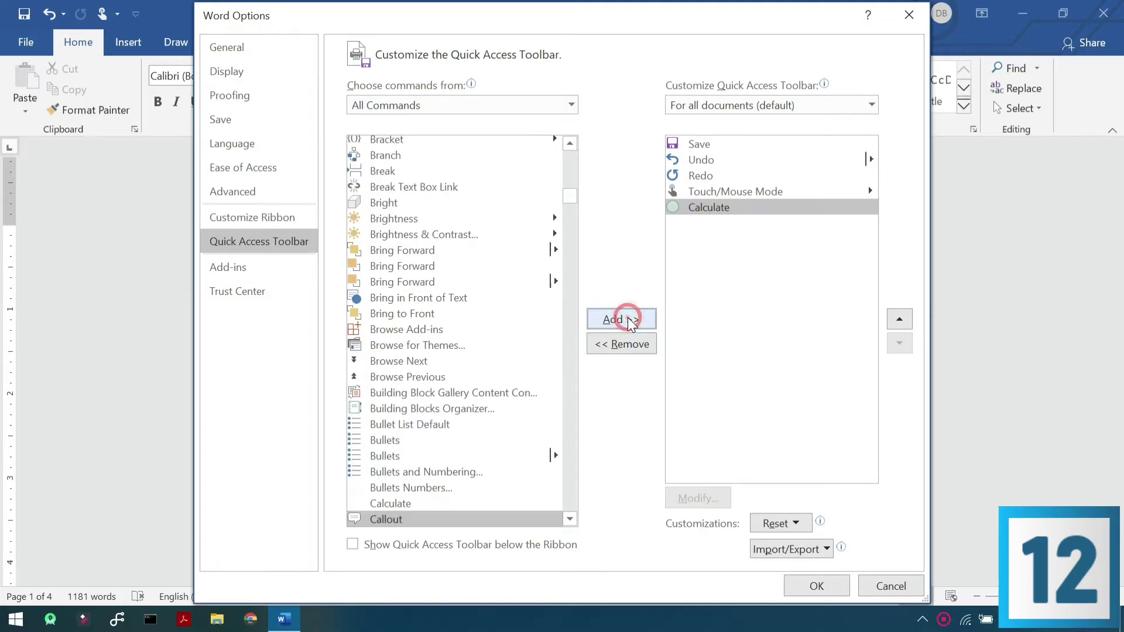
left_click(819, 584)
- Type 12+2-3 on a new line after 'format.' and compute it with Calculate
scroll(680, 352, "down", 3)
left_click(679, 347)
key("Return")
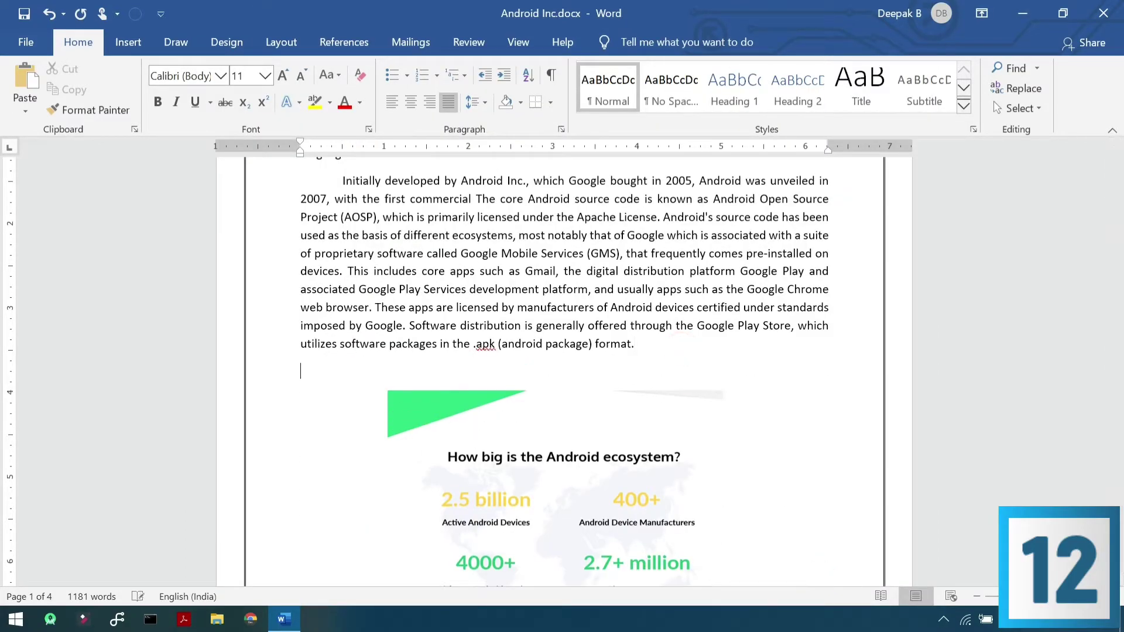
type("12+2-3")
left_click_drag(300, 371, 345, 372)
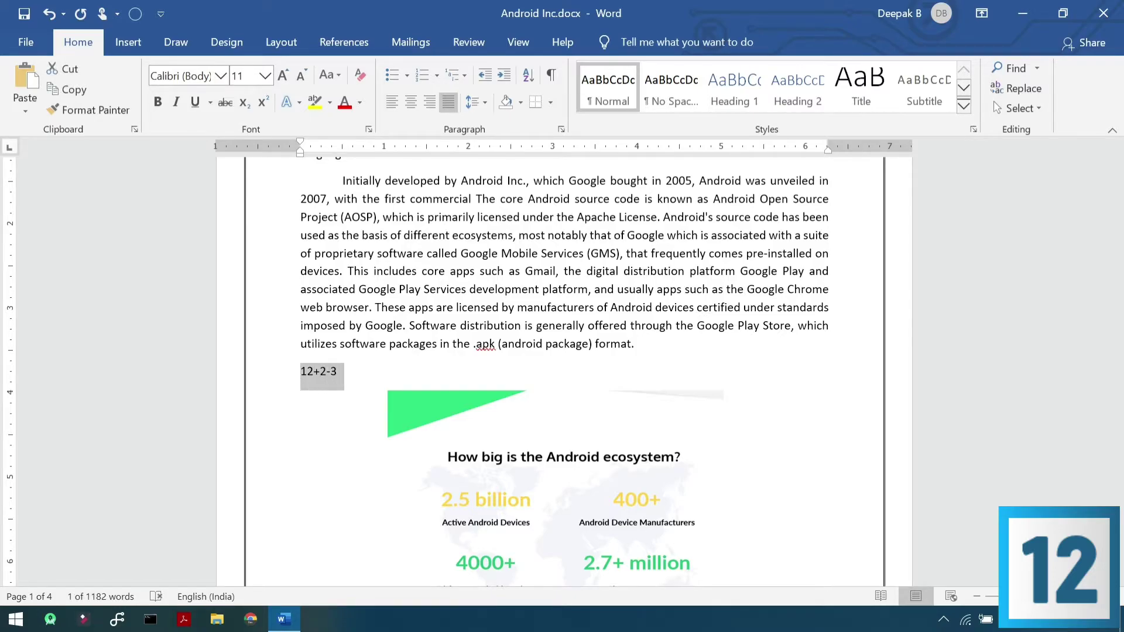
left_click(136, 14)
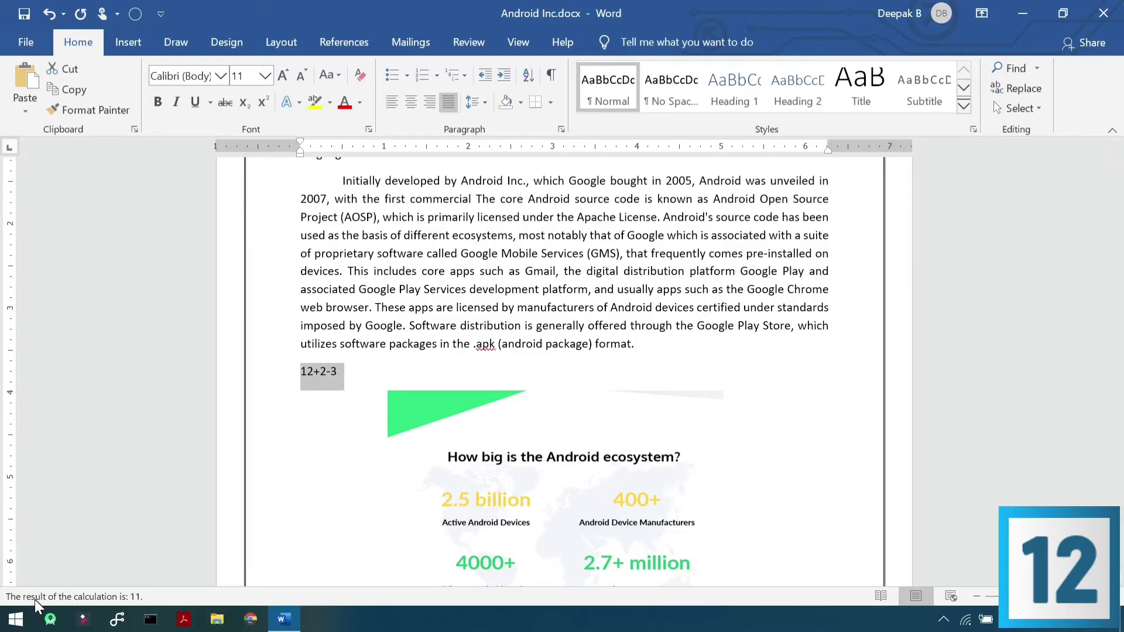
key("Right")
key("Return")
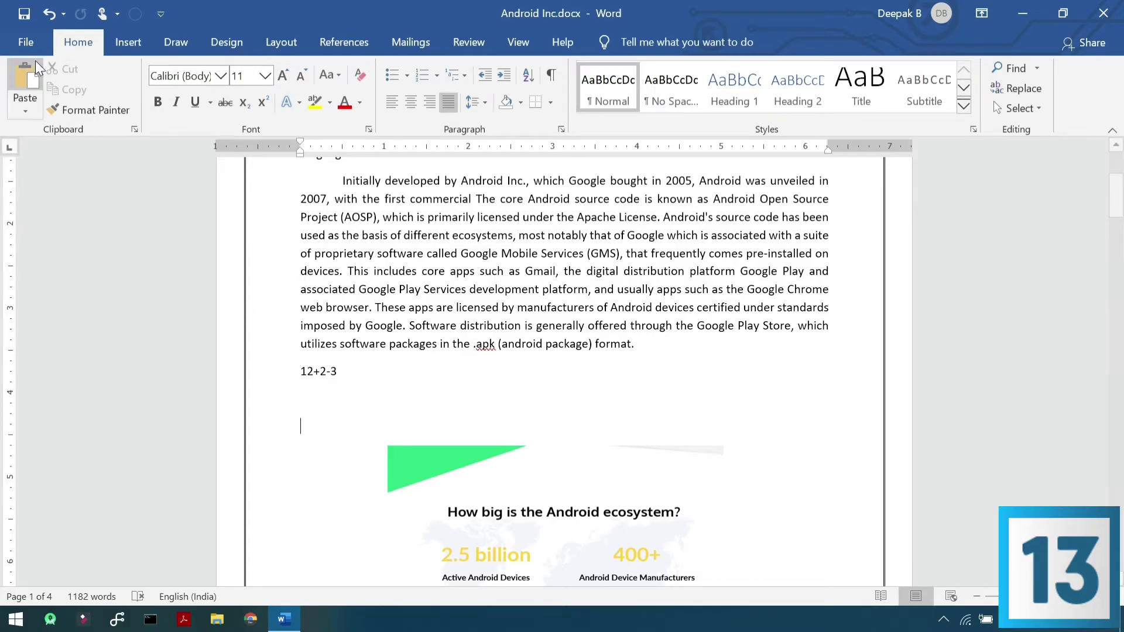
- Save the document to Documents as Web Page (*.htm;*.html)
left_click(29, 47)
left_click(49, 283)
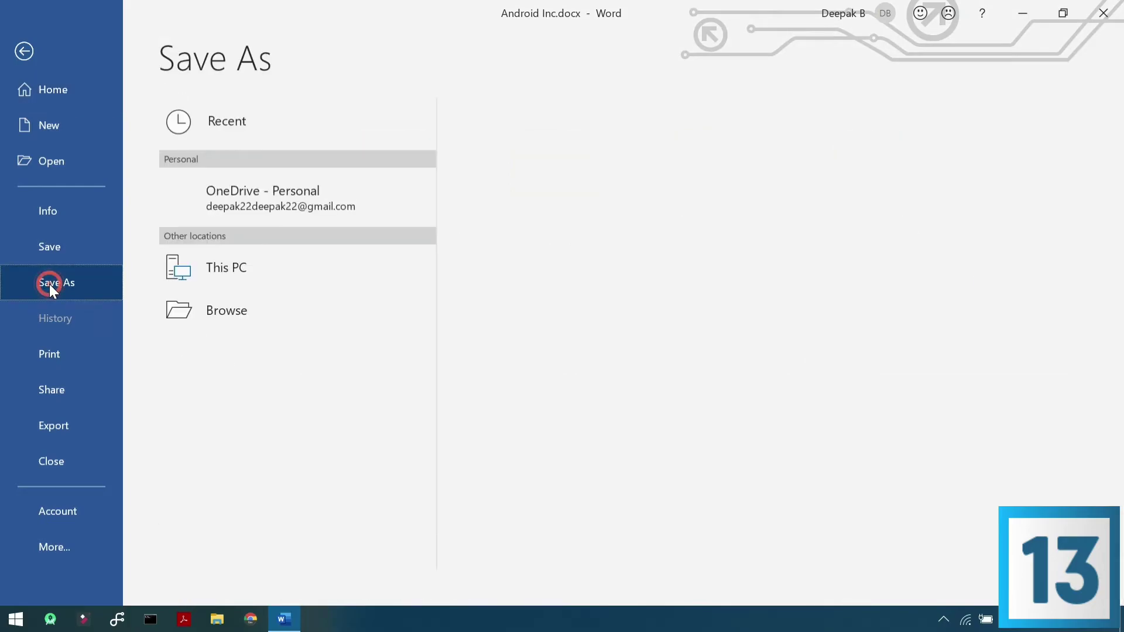
left_click(536, 204)
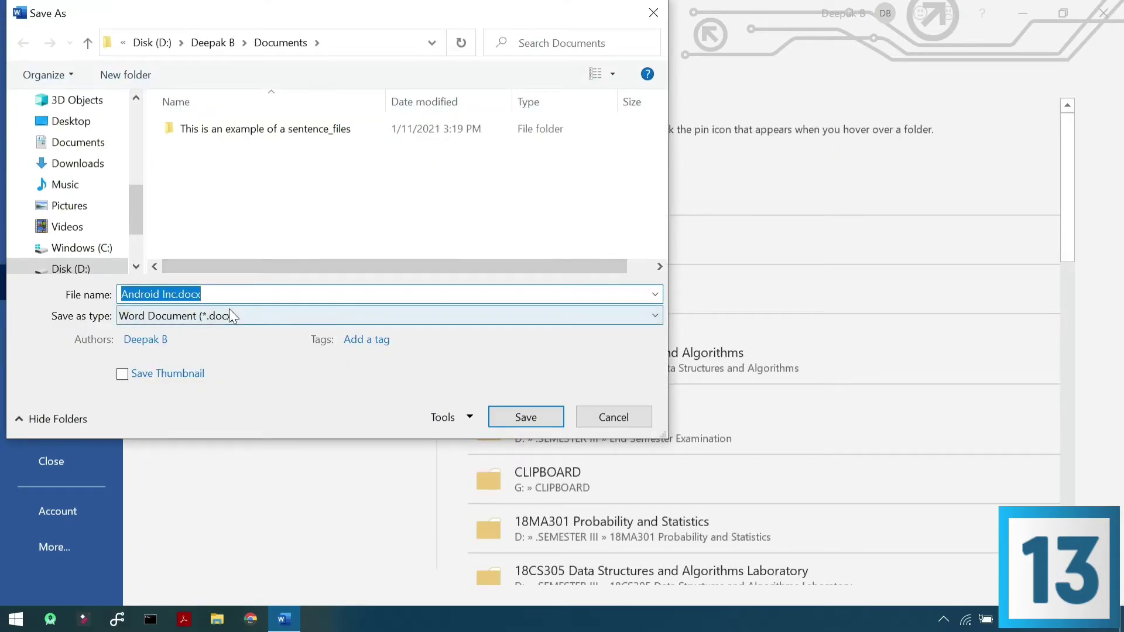
left_click(230, 312)
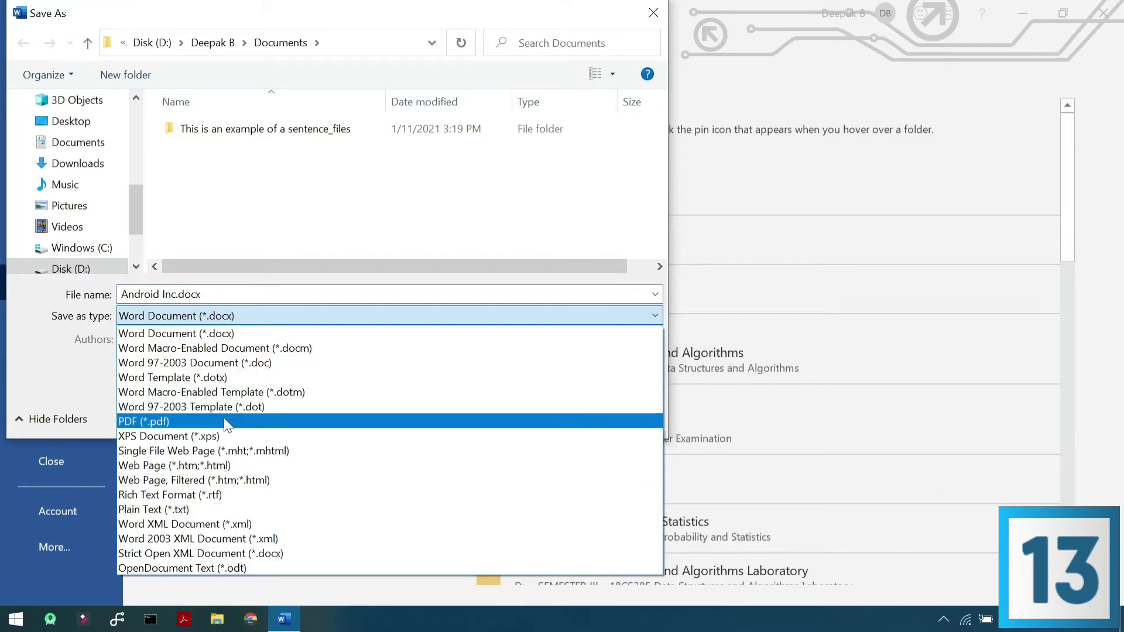
left_click(226, 462)
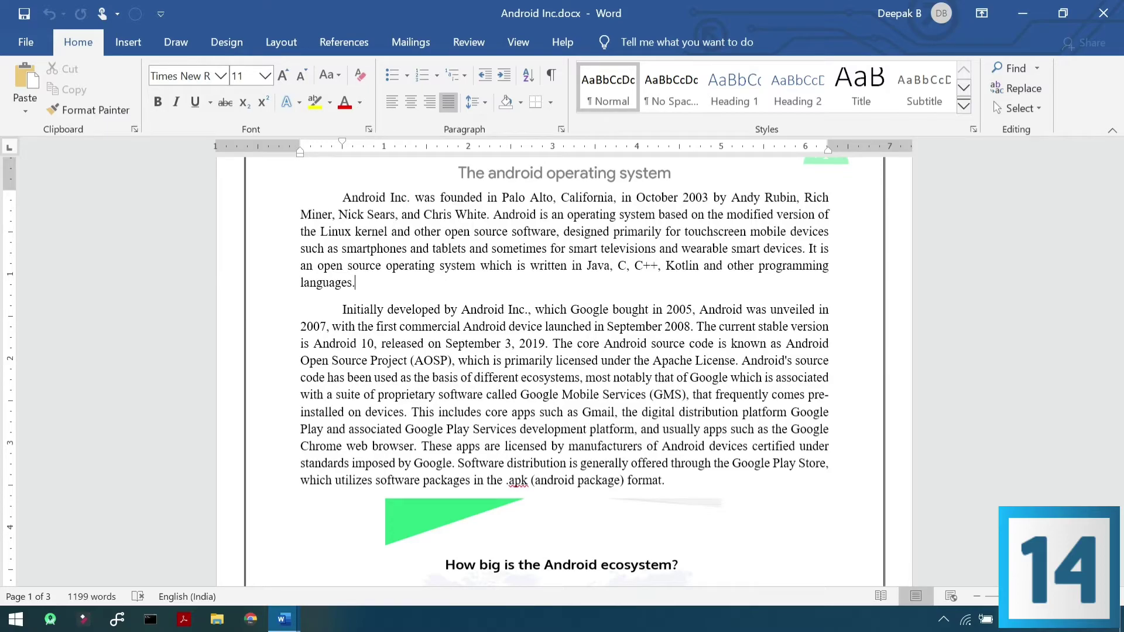
- In Find and Replace, replace all White Space with Tab Character using the Special lists
key("ctrl+h")
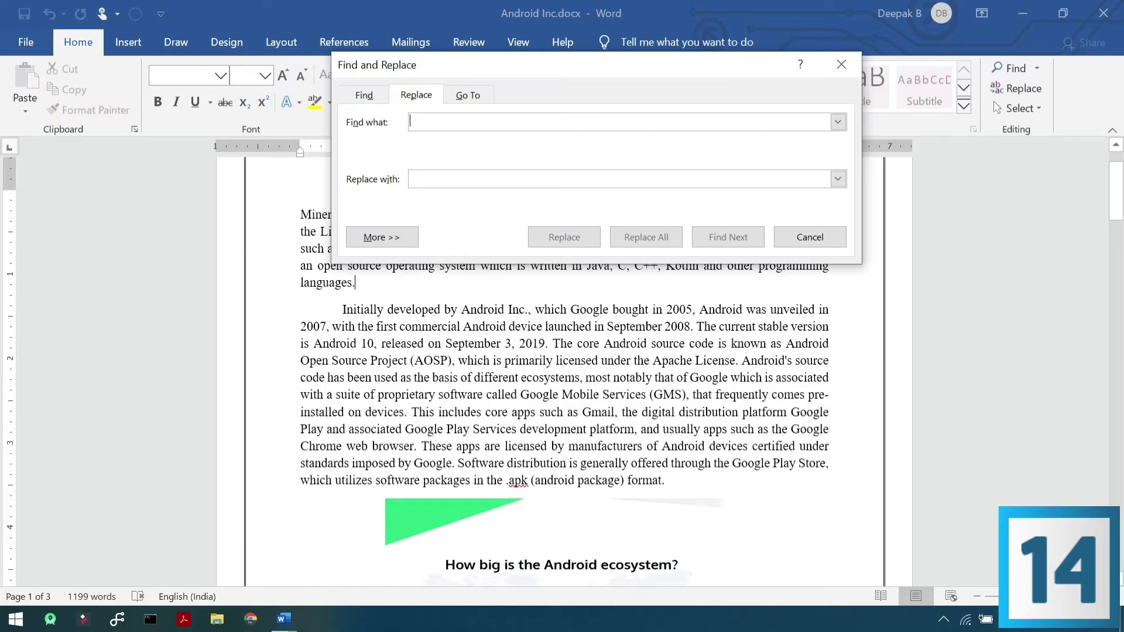
left_click(361, 234)
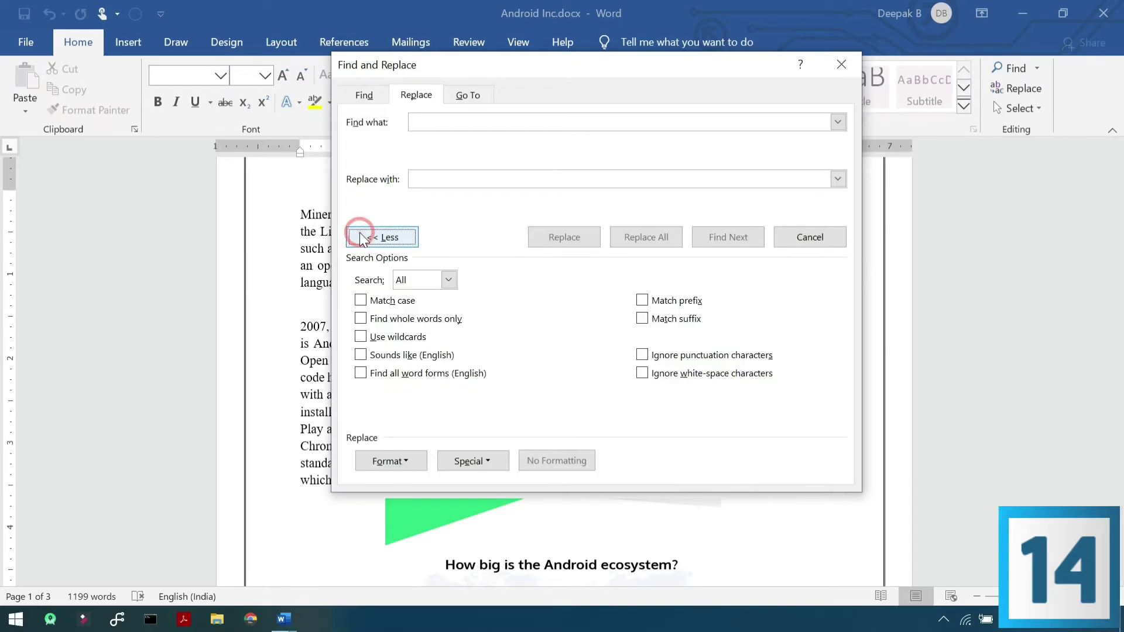
left_click(490, 462)
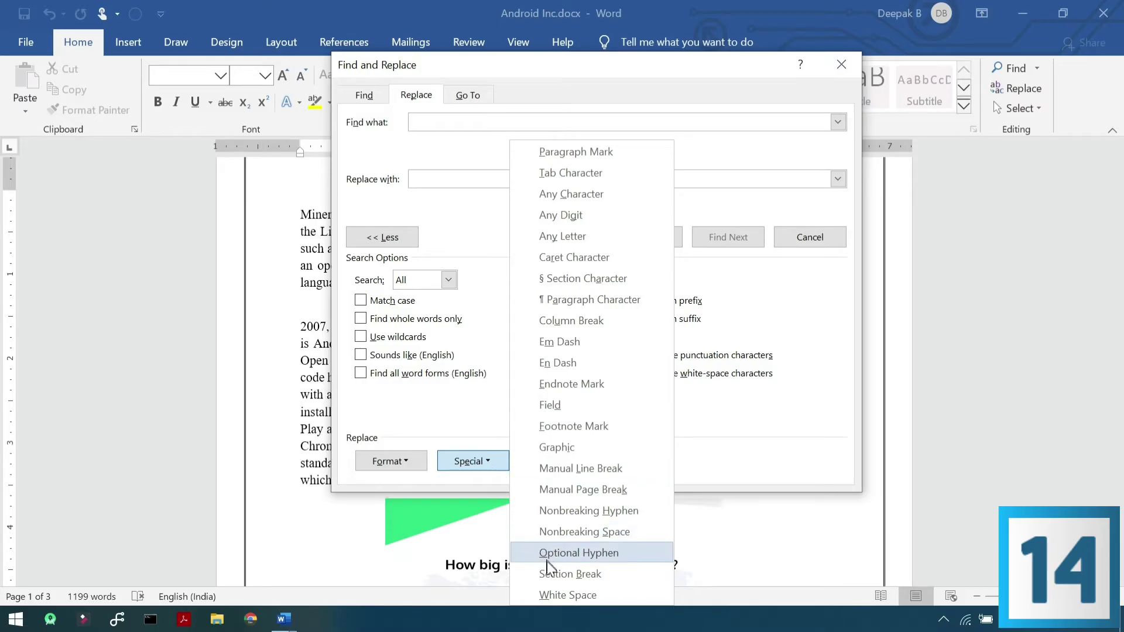
left_click(547, 589)
left_click(437, 178)
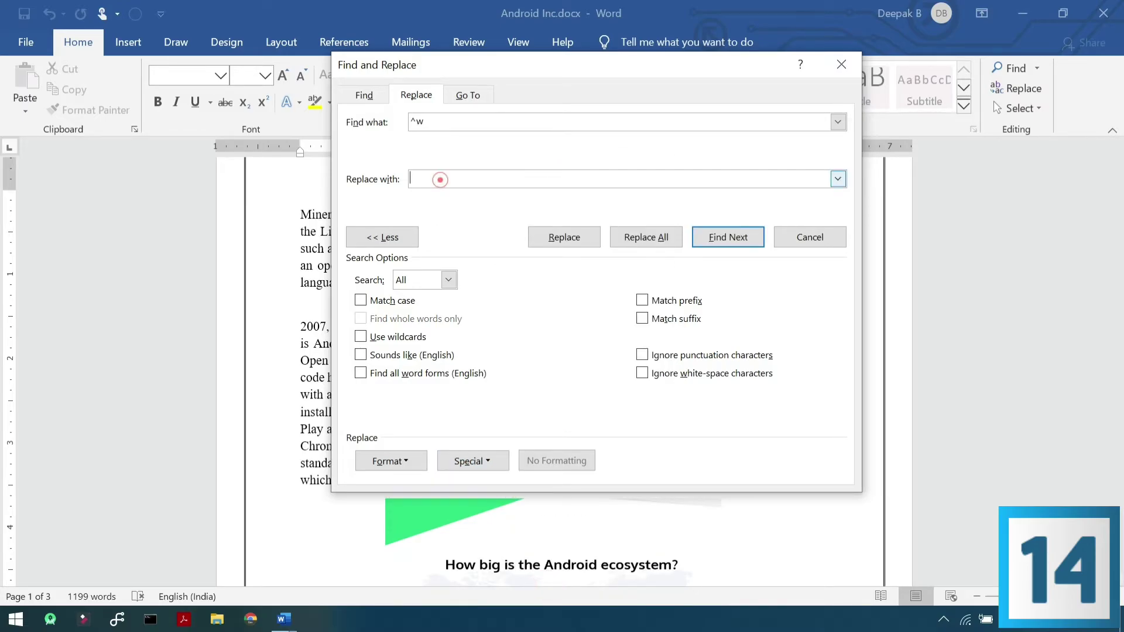
left_click(468, 461)
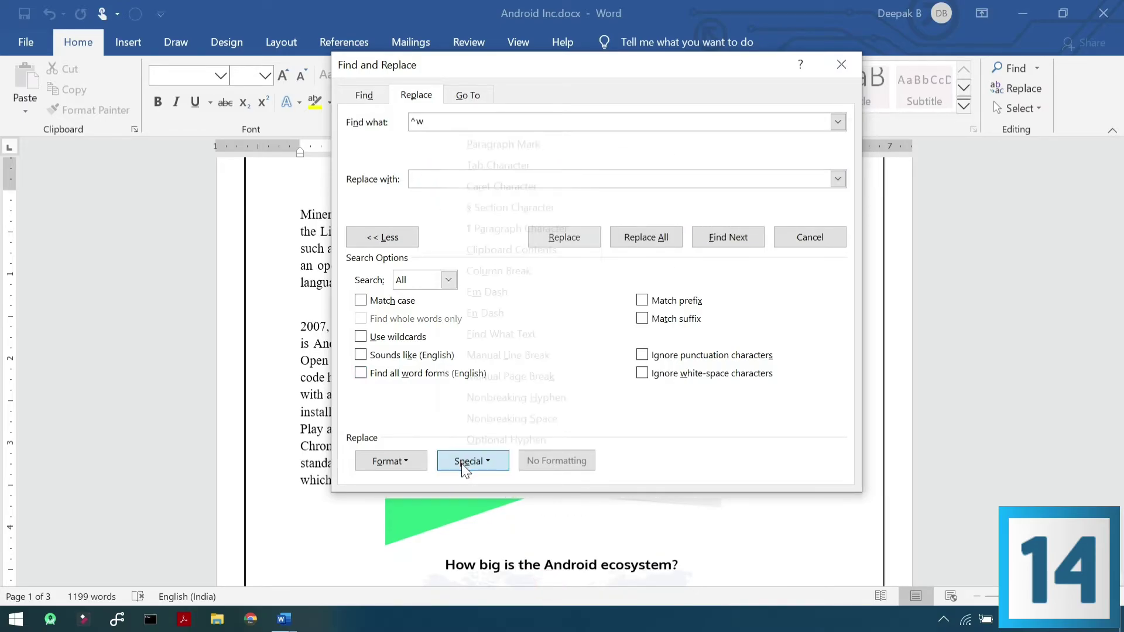
left_click(515, 166)
left_click(646, 237)
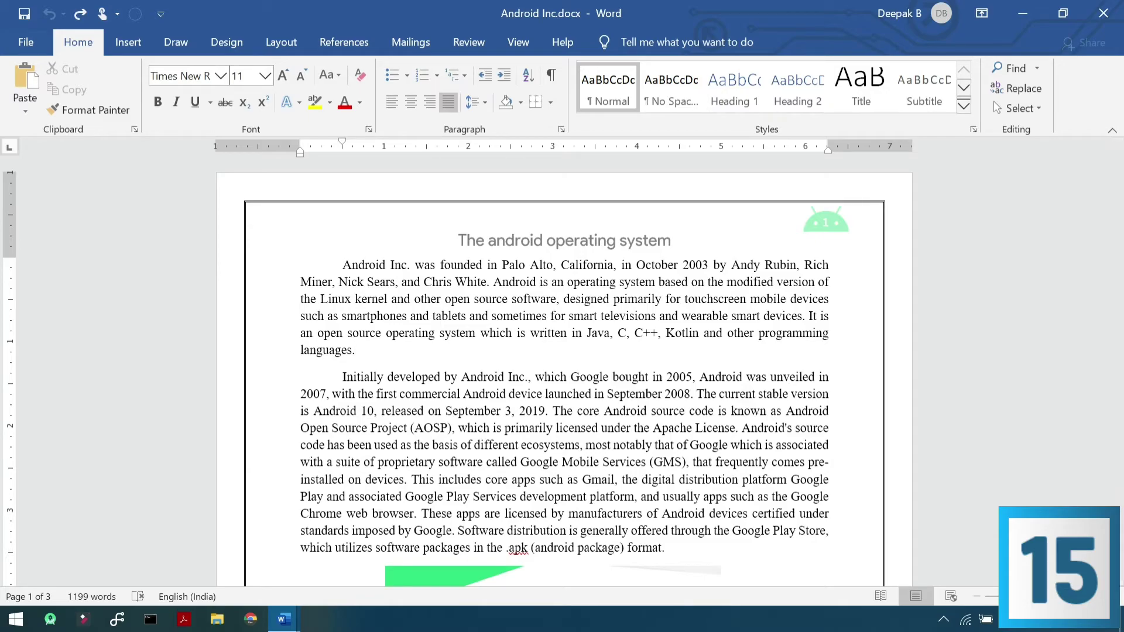
- Check 'Show readability statistics' under Proofing in Word Options and apply
left_click(9, 38)
left_click(72, 545)
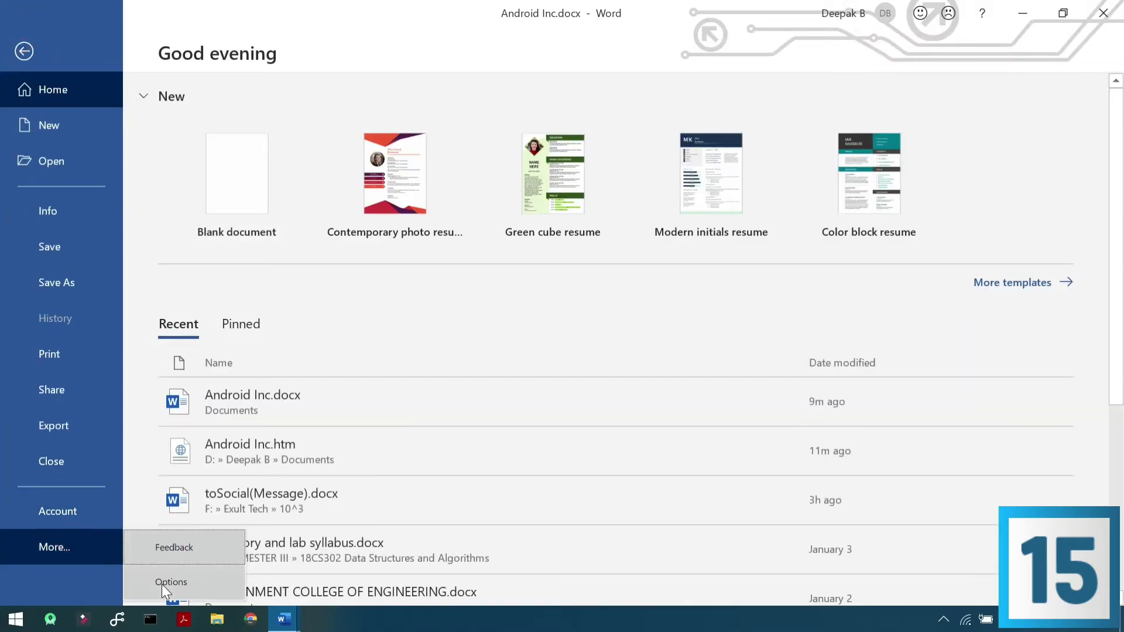
left_click(162, 583)
left_click(246, 95)
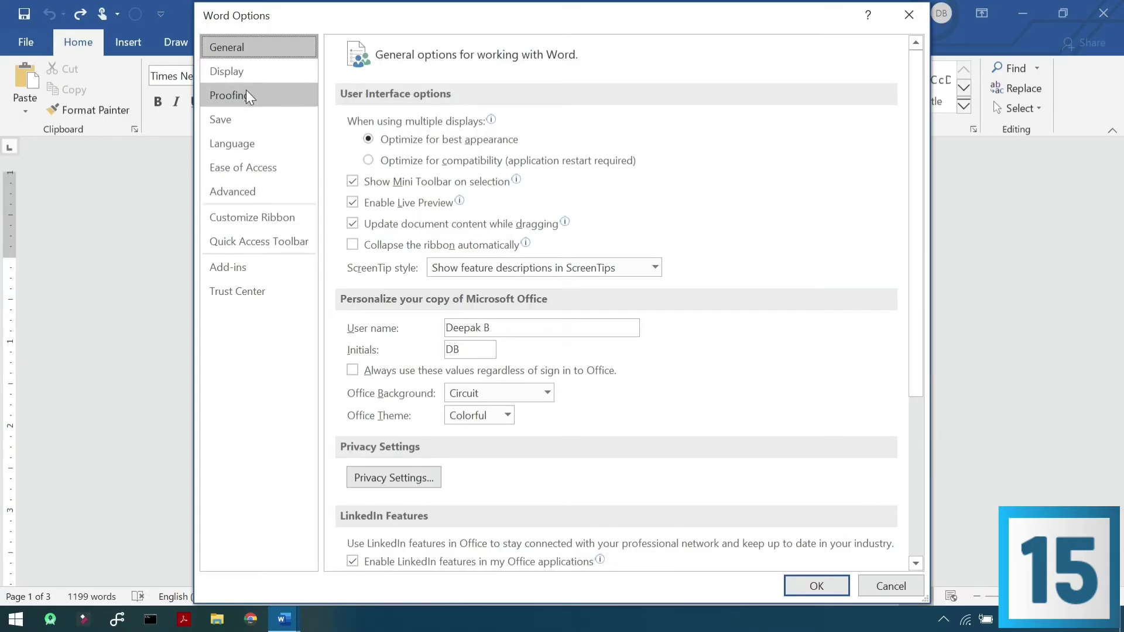
scroll(500, 375, "down", 1)
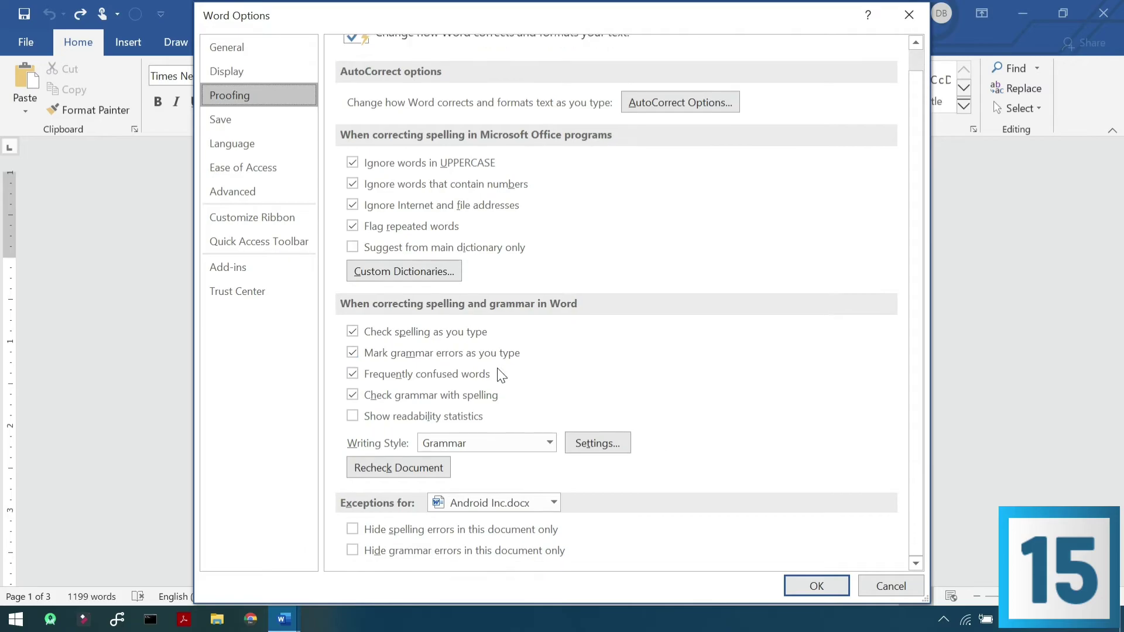
left_click(363, 418)
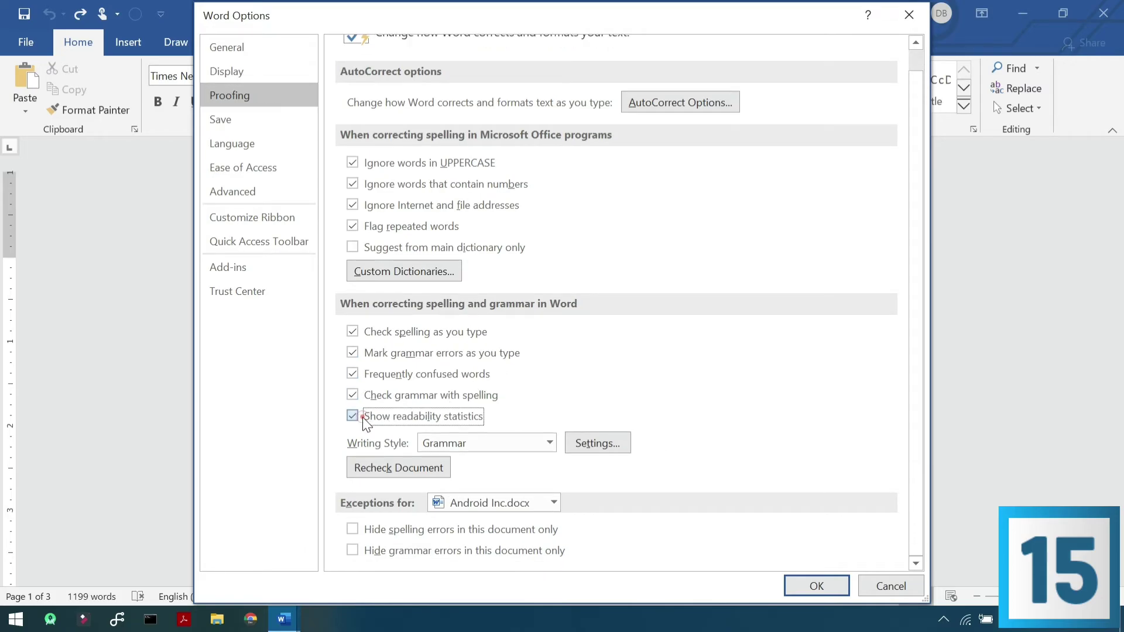
left_click(797, 586)
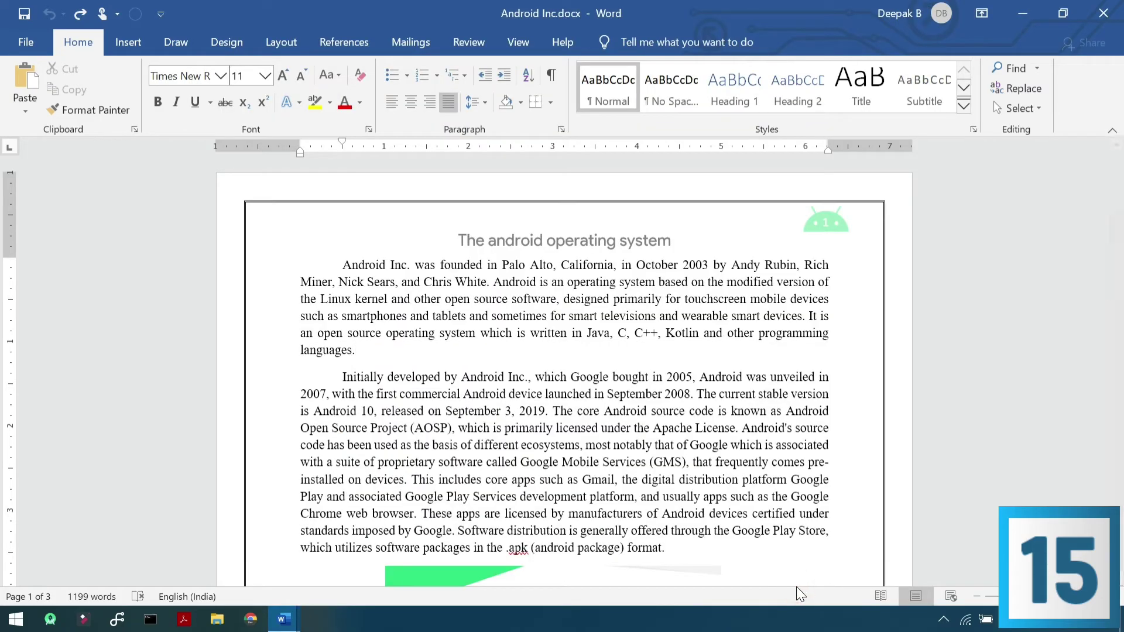
- Run Spelling & Grammar to show readability statistics: Flesch 31.2, grade level 15.3
left_click(475, 44)
left_click(32, 90)
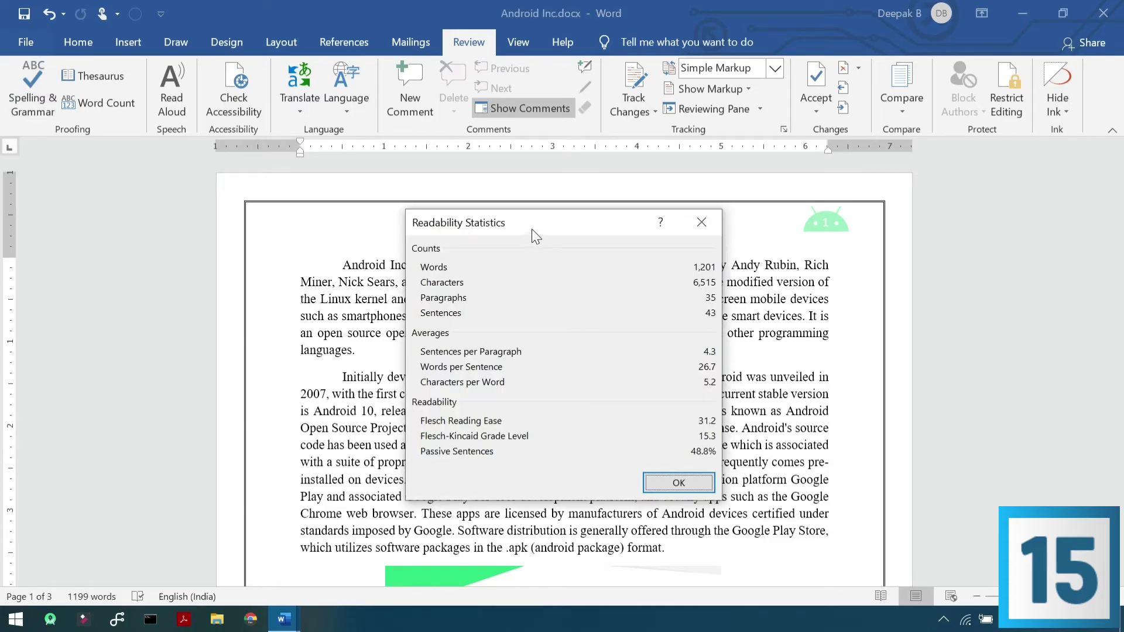
left_click_drag(532, 228, 495, 232)
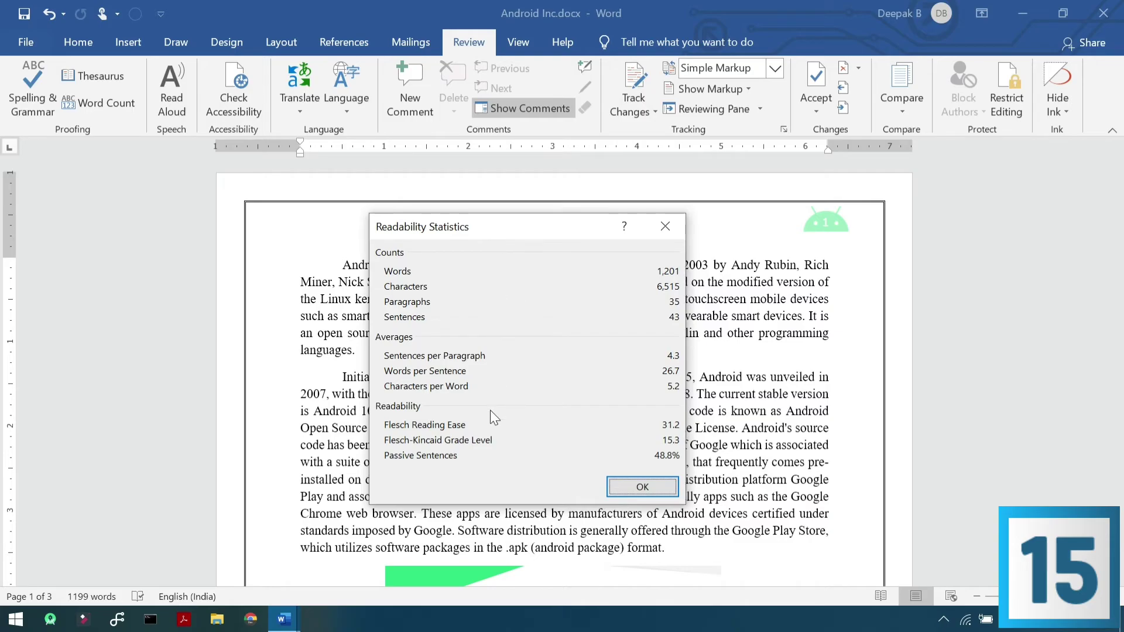